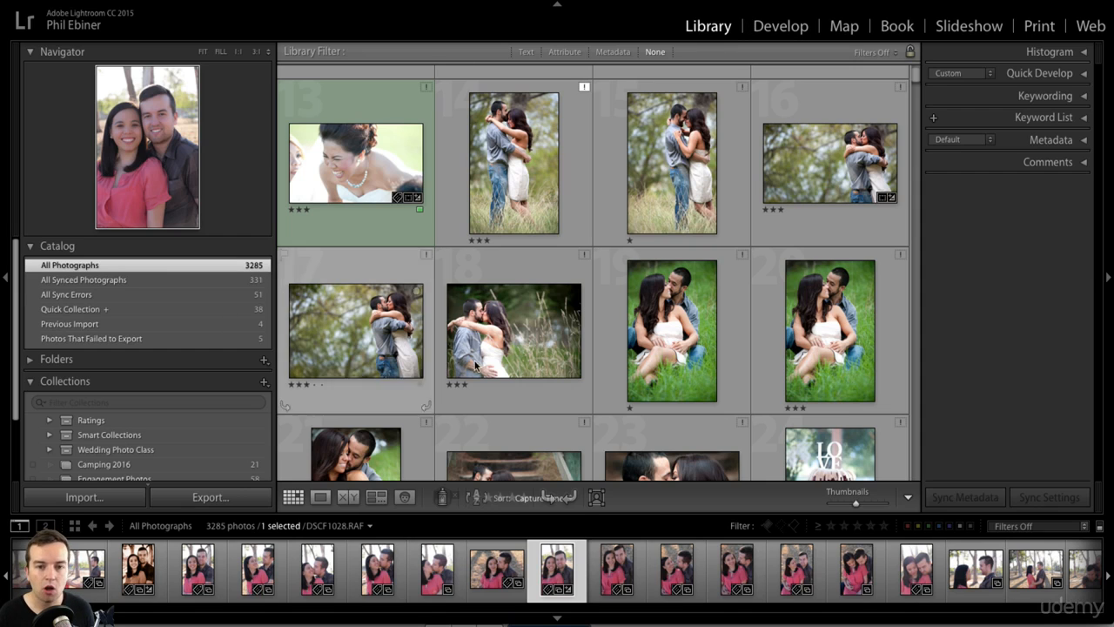
Step: Import only Geneva Statues.CR2 from the Desktop folder, allowing suspected duplicates and leaving photo.JPG out
{"action": "left_click", "coordinate": [98, 497]}
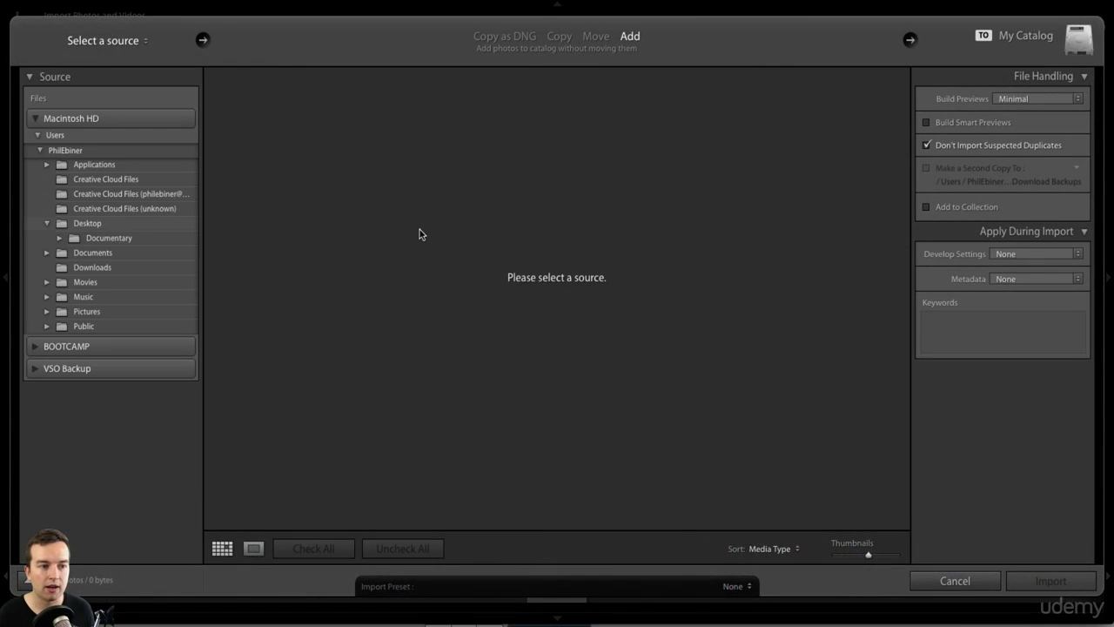
{"action": "left_click", "coordinate": [88, 226]}
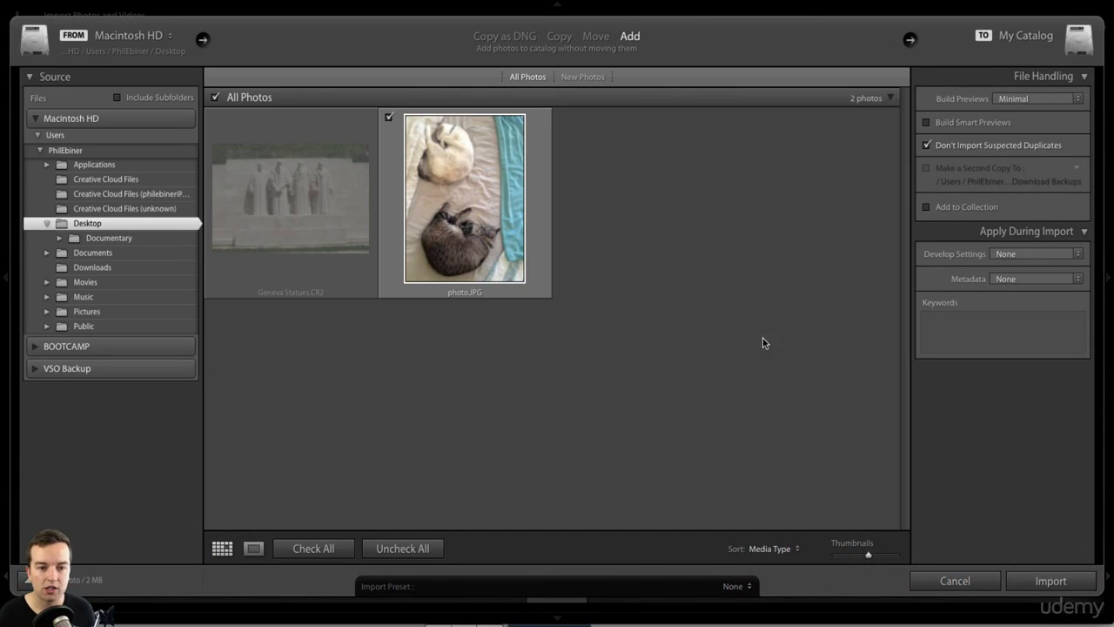
{"action": "left_click", "coordinate": [926, 145]}
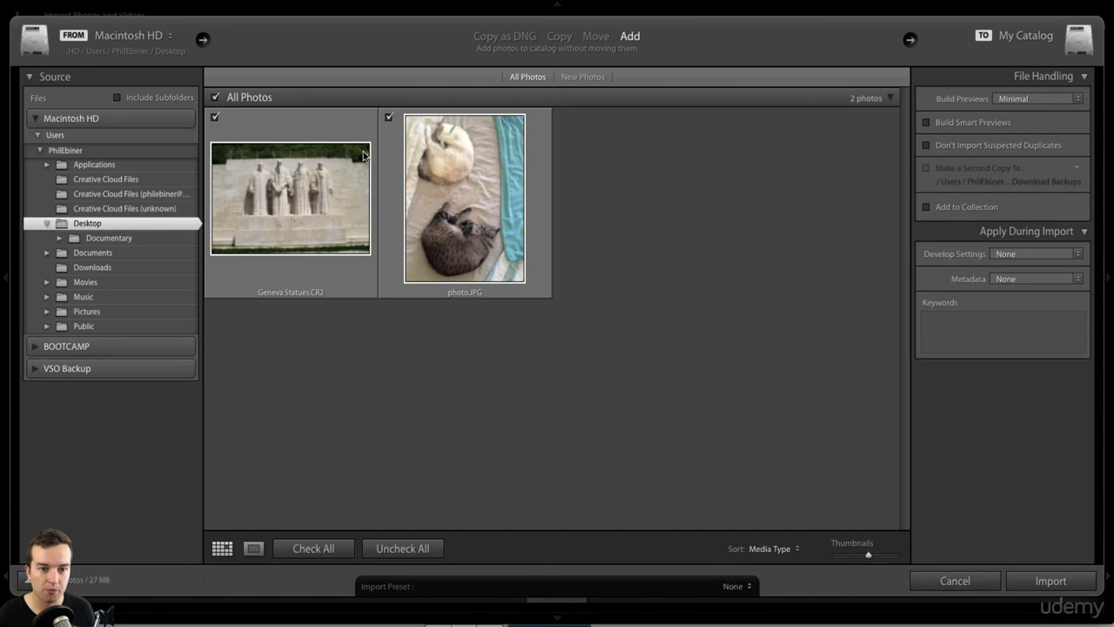
{"action": "left_click", "coordinate": [389, 117]}
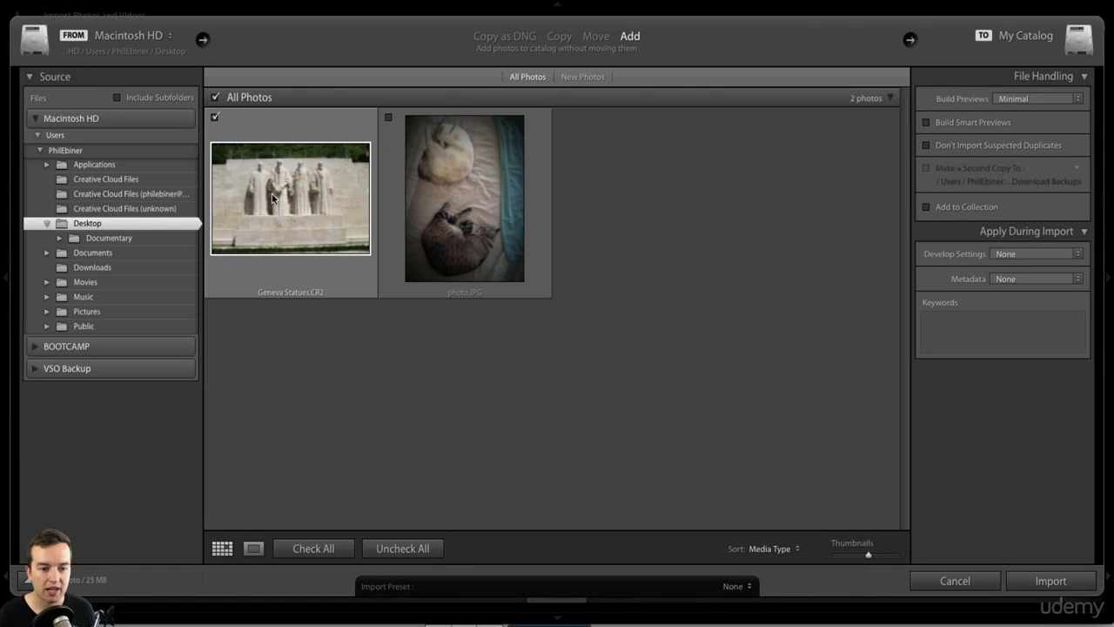
{"action": "left_click", "coordinate": [1050, 581]}
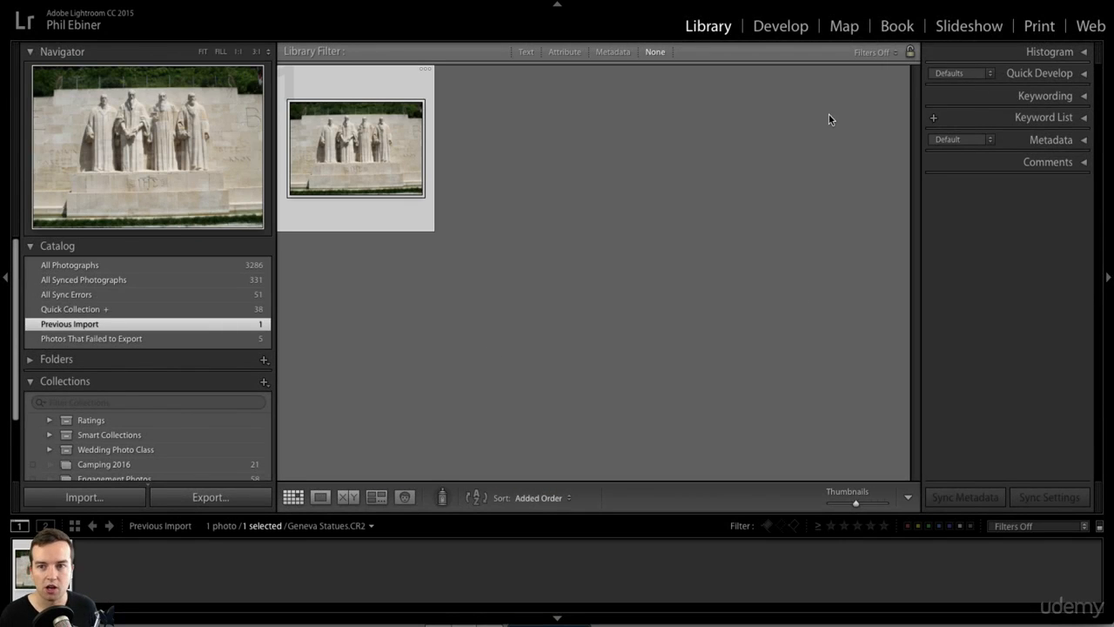
Step: Open the statue photo for developing, hide the filmstrip and module bar, and collapse the Basic and Detail sections
{"action": "left_click", "coordinate": [806, 26]}
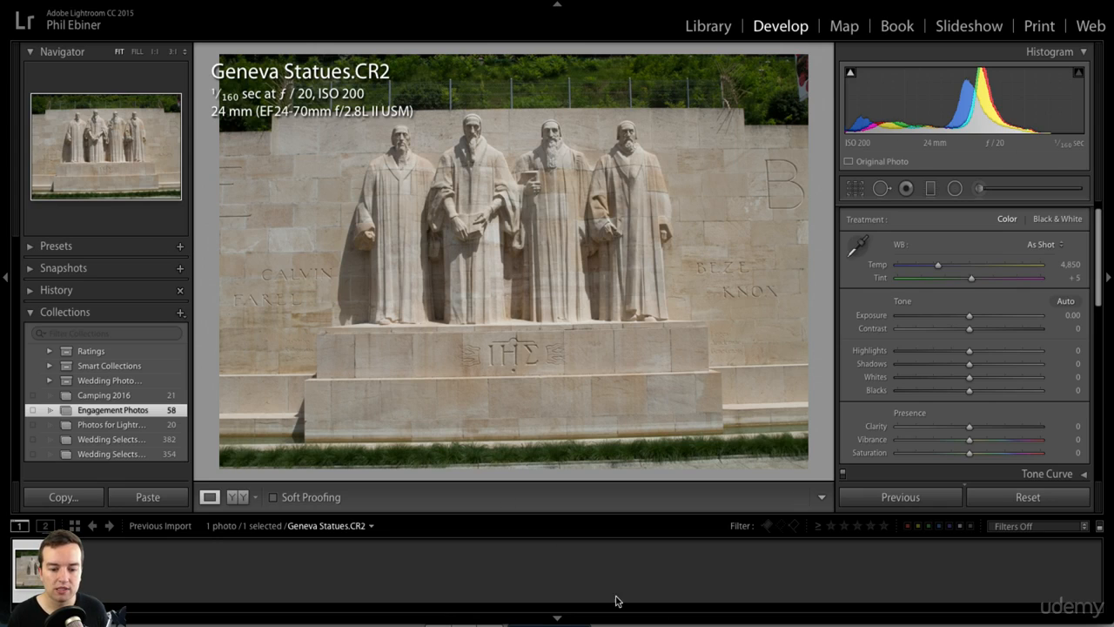
{"action": "left_click", "coordinate": [557, 618]}
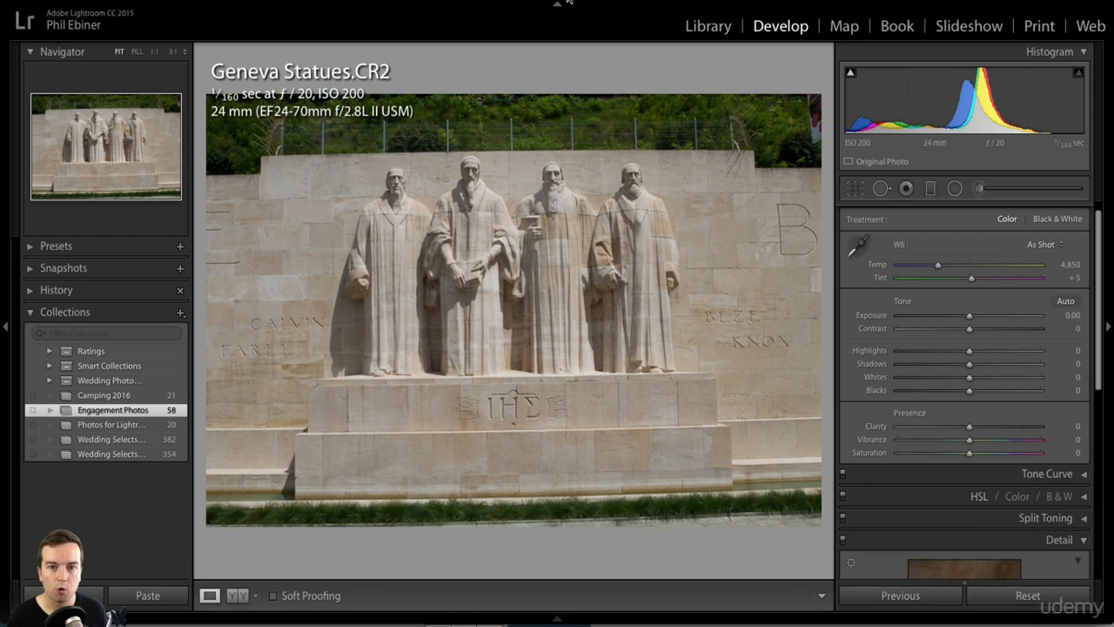
{"action": "left_click", "coordinate": [557, 4]}
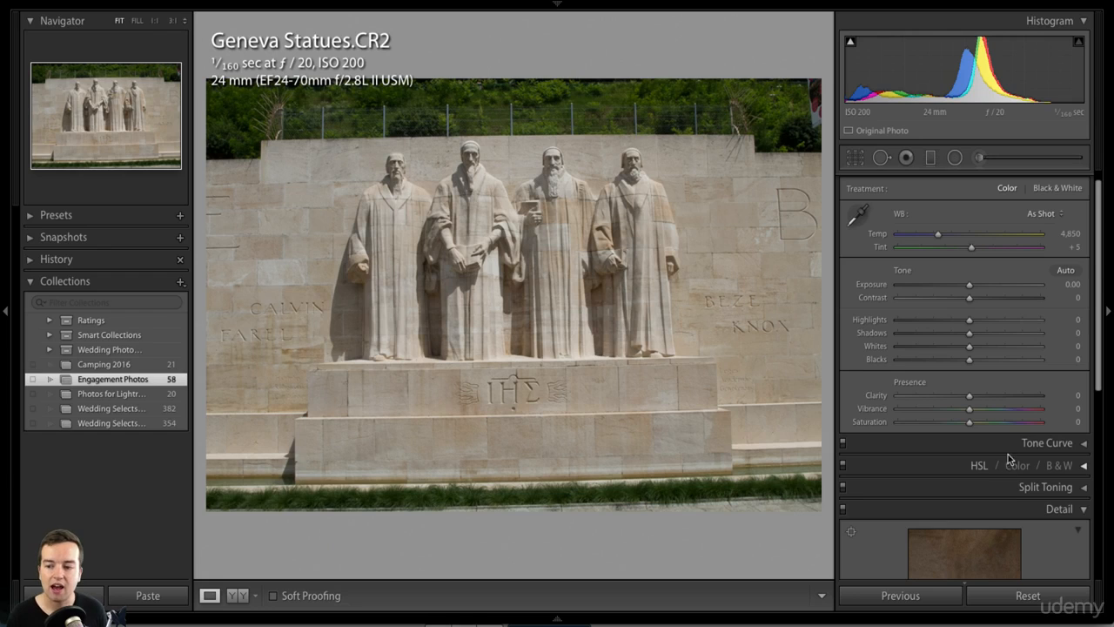
{"action": "scroll", "coordinate": [948, 201], "scroll_direction": "up", "scroll_amount": 1}
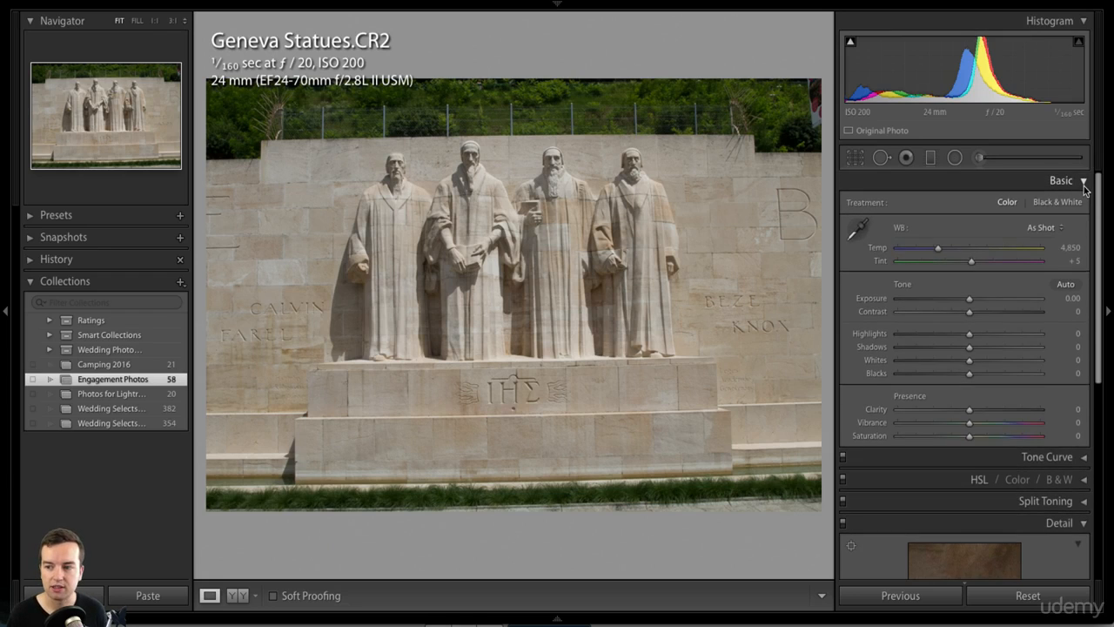
{"action": "left_click", "coordinate": [1083, 180]}
{"action": "left_click", "coordinate": [1084, 269]}
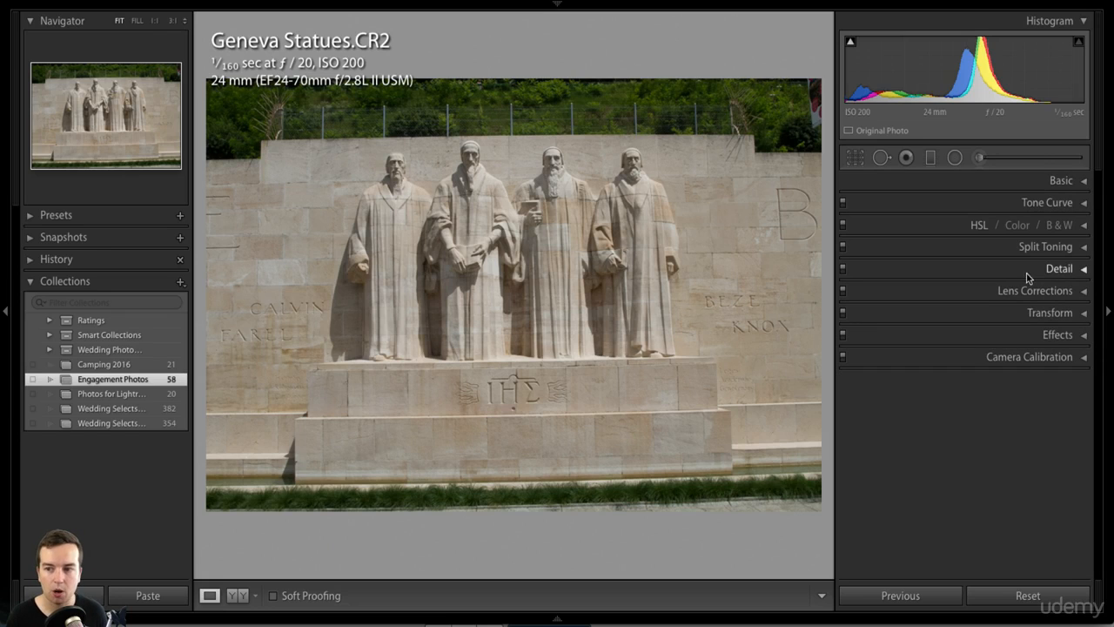
Step: Try cropping the photo around the four statues and rotating it to an angle of 0.92
{"action": "left_click", "coordinate": [855, 157]}
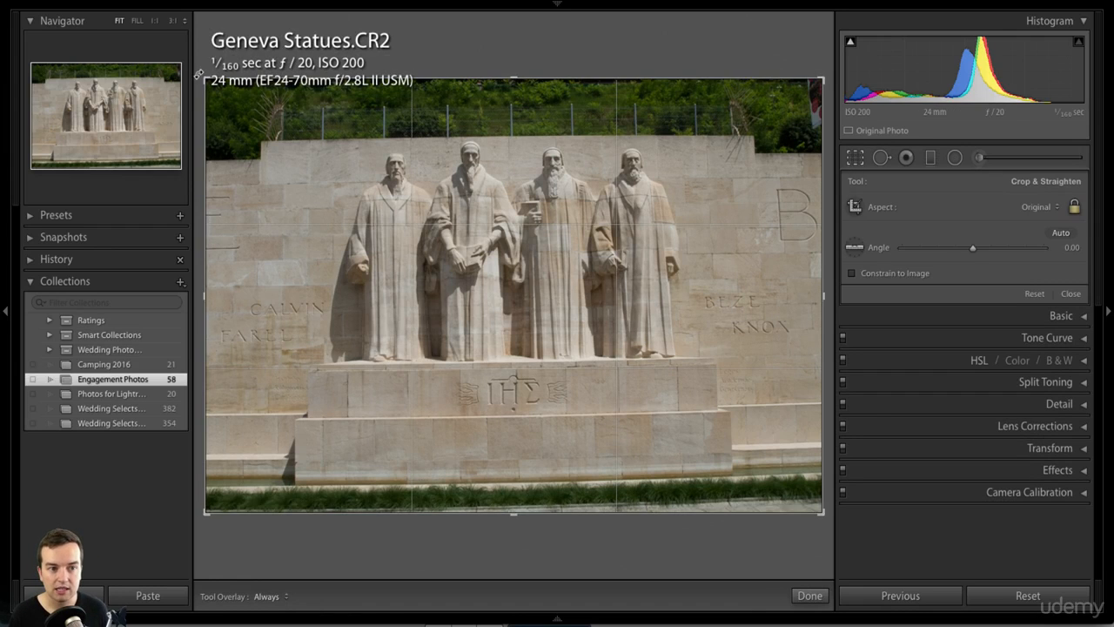
{"action": "left_click_drag", "start_coordinate": [198, 74], "coordinate": [242, 97]}
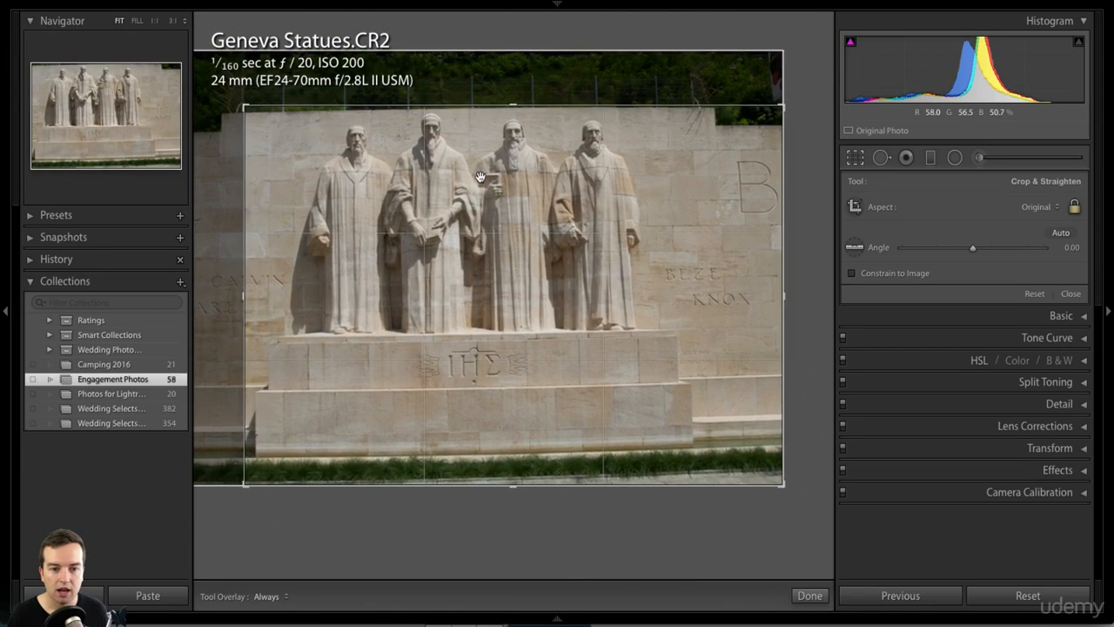
{"action": "left_click_drag", "start_coordinate": [480, 177], "coordinate": [527, 206]}
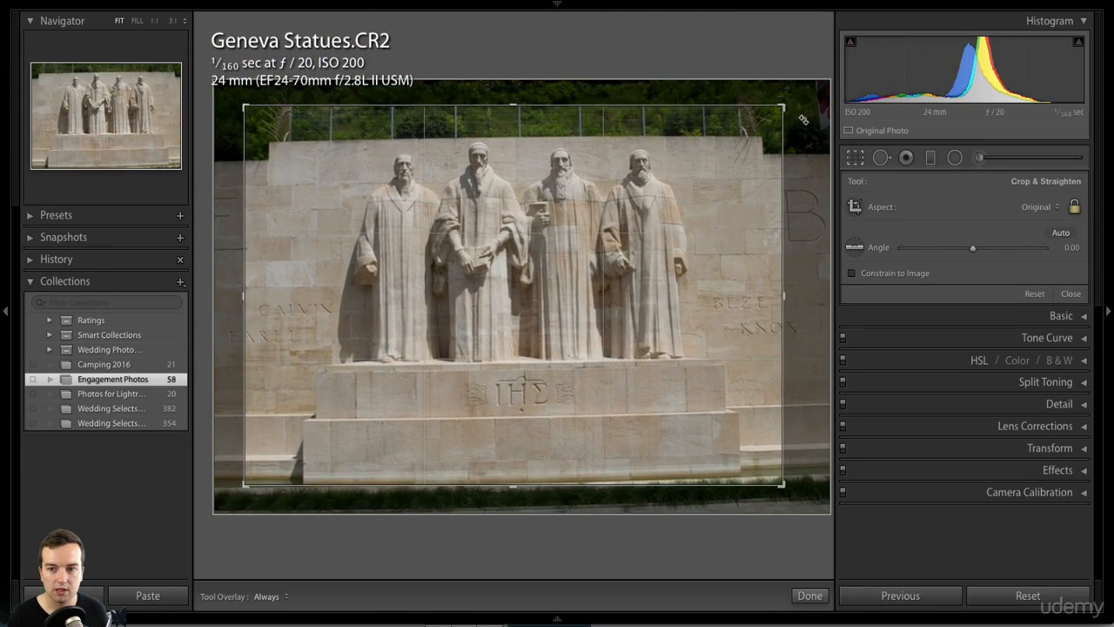
{"action": "left_click_drag", "start_coordinate": [803, 119], "coordinate": [757, 162]}
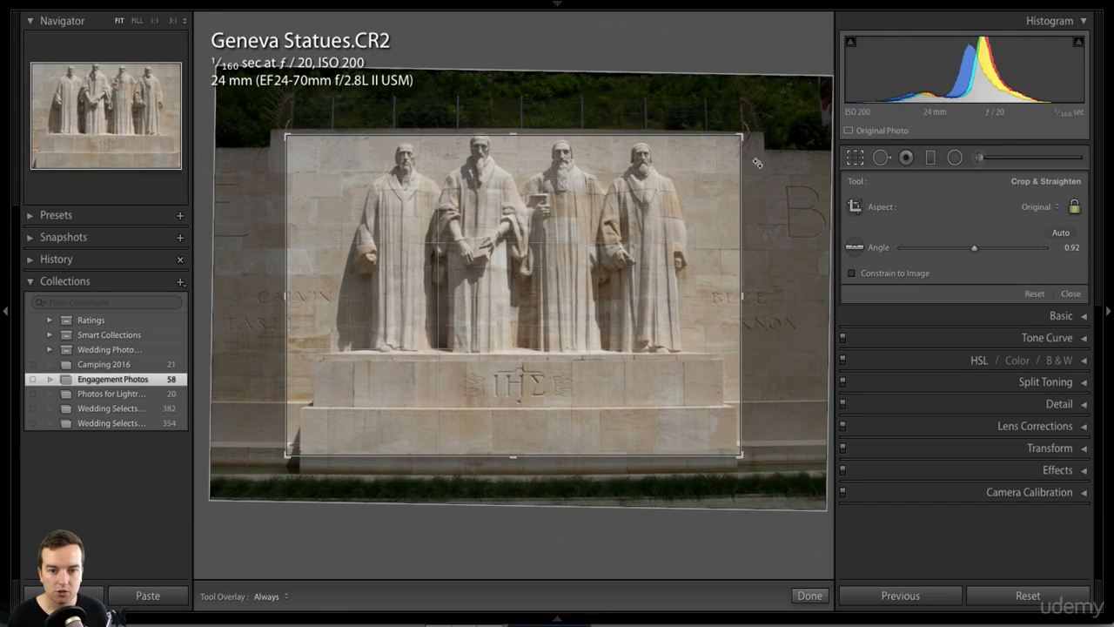
{"action": "left_click_drag", "start_coordinate": [597, 182], "coordinate": [597, 185]}
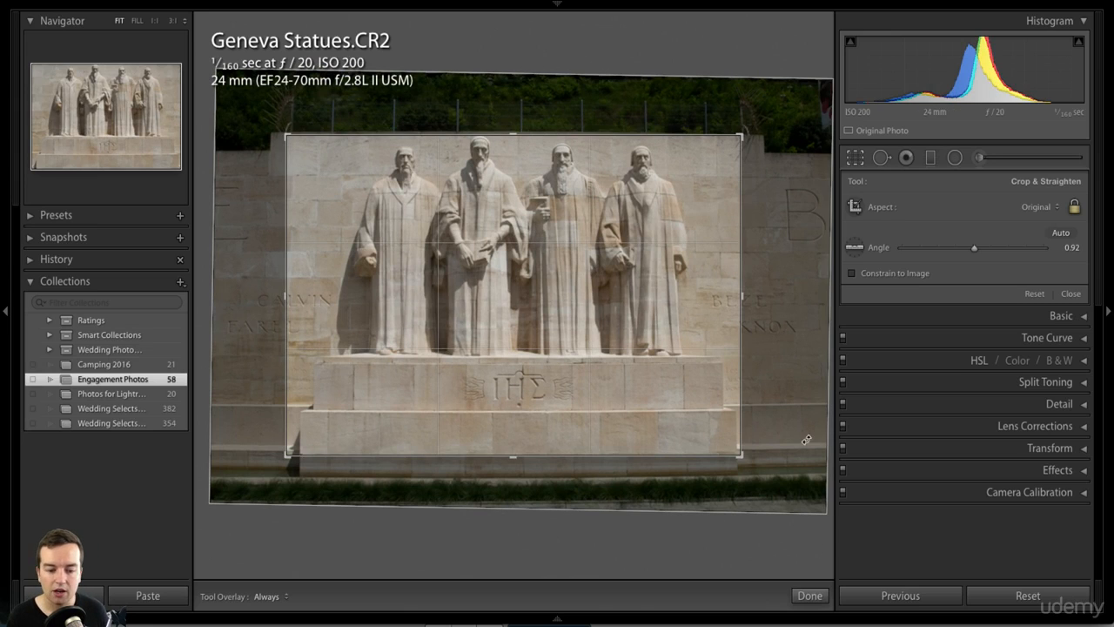
Step: Undo the crop and rotation changes and reset the photo to its original state
{"action": "key", "text": "ctrl+z"}
{"action": "key", "text": "ctrl+z"}
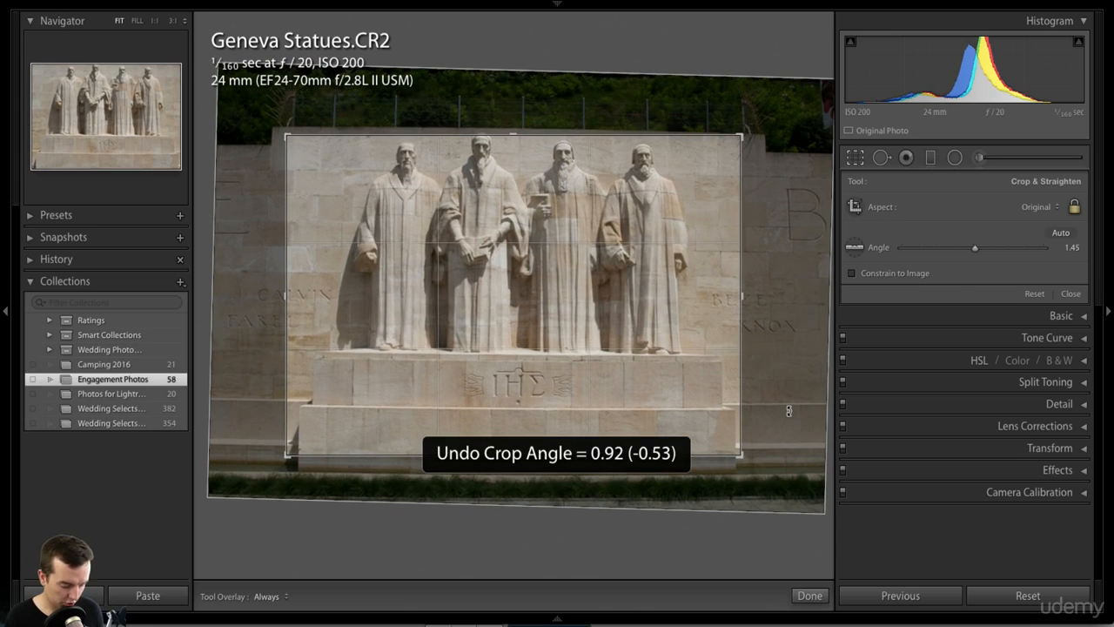
{"action": "key", "text": "ctrl+z"}
{"action": "key", "text": "ctrl+z"}
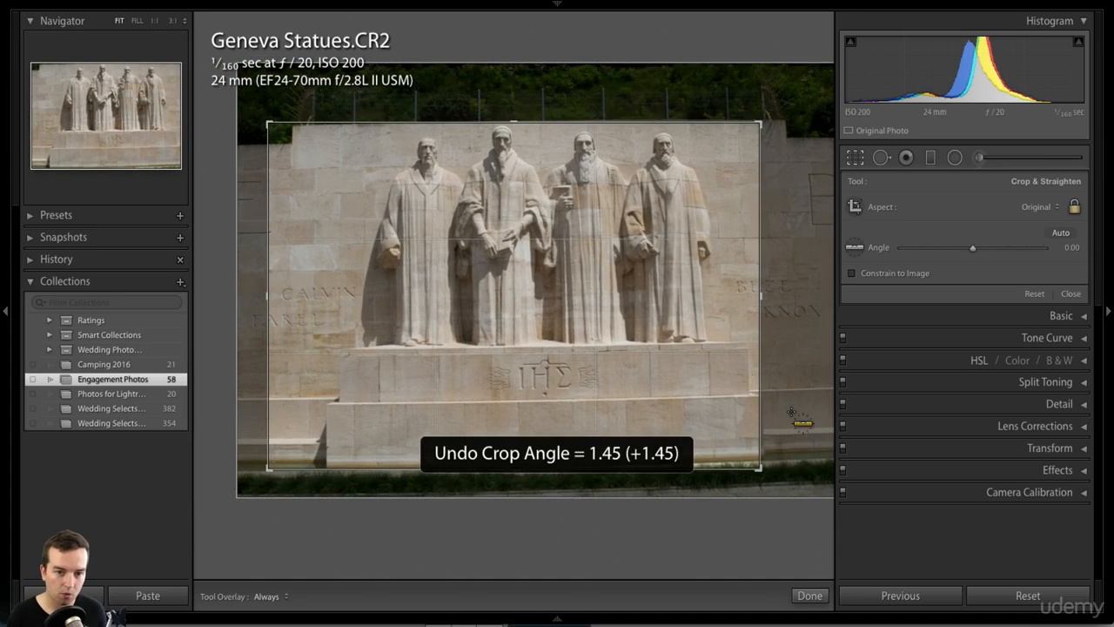
{"action": "key", "text": "ctrl+z"}
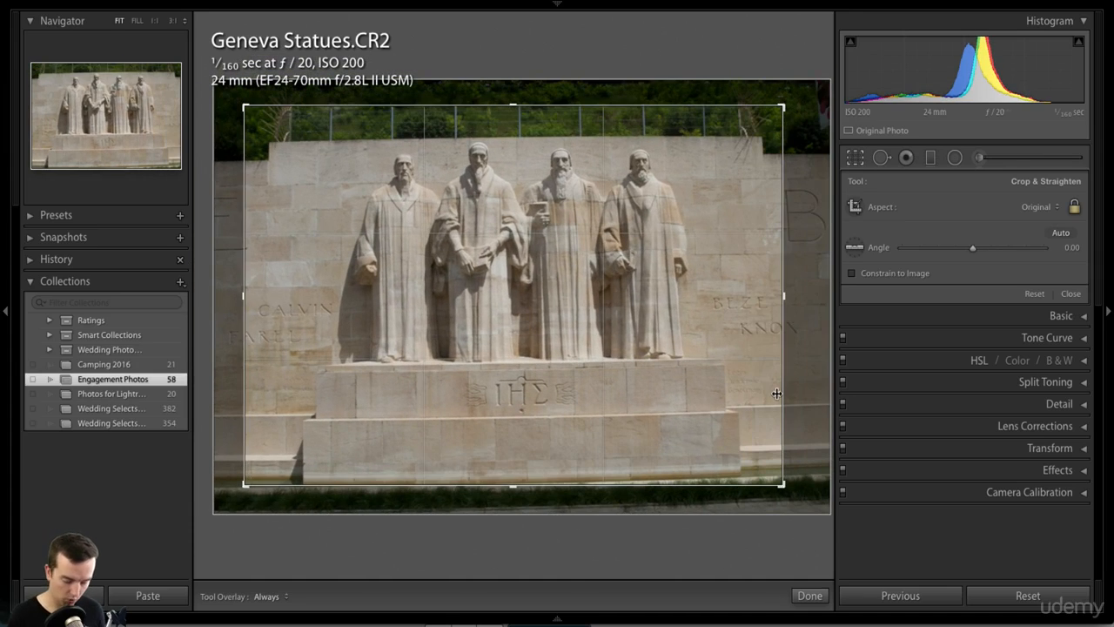
{"action": "key", "text": "ctrl+z"}
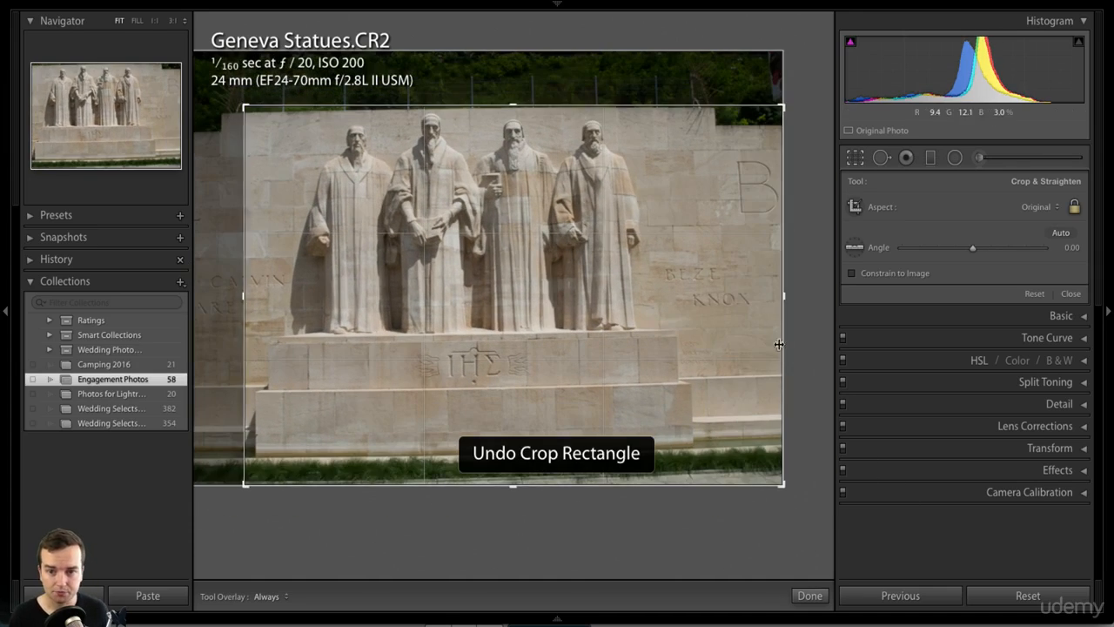
{"action": "left_click", "coordinate": [996, 595]}
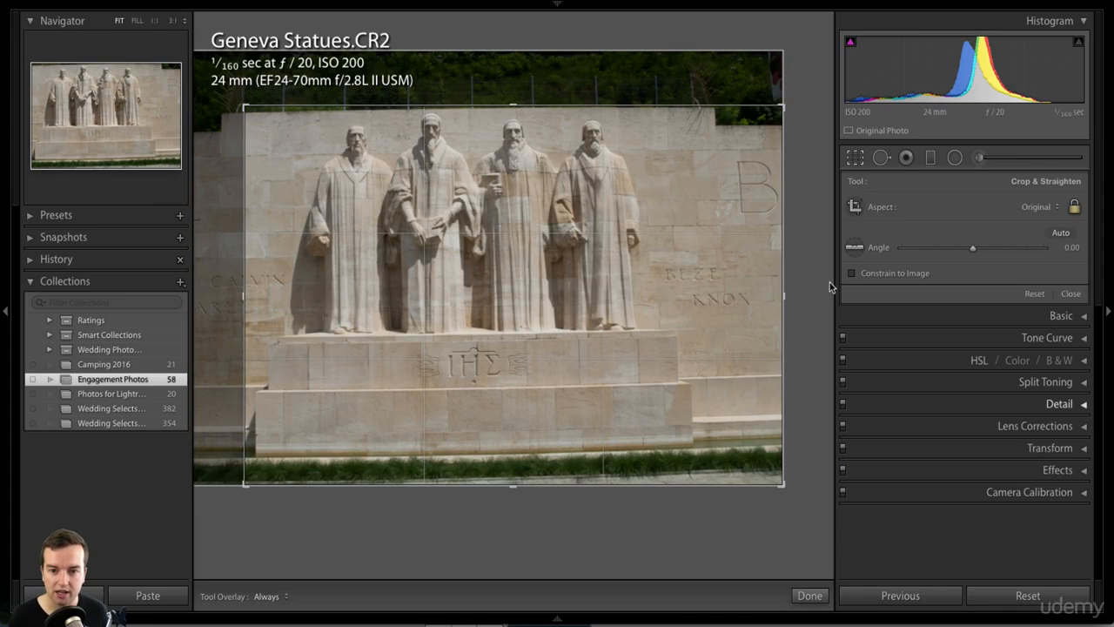
{"action": "mouse_move", "coordinate": [946, 586]}
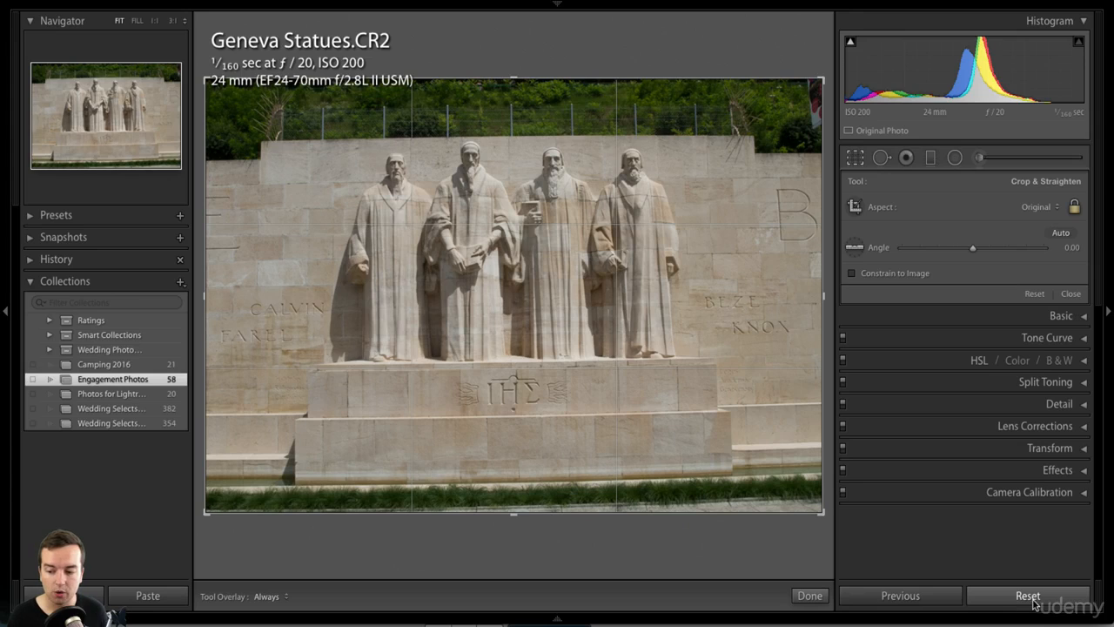
Step: Crop the photo at its original aspect ratio, framing the four statues and the pedestal beneath them
{"action": "left_click", "coordinate": [859, 159]}
{"action": "left_click", "coordinate": [859, 159]}
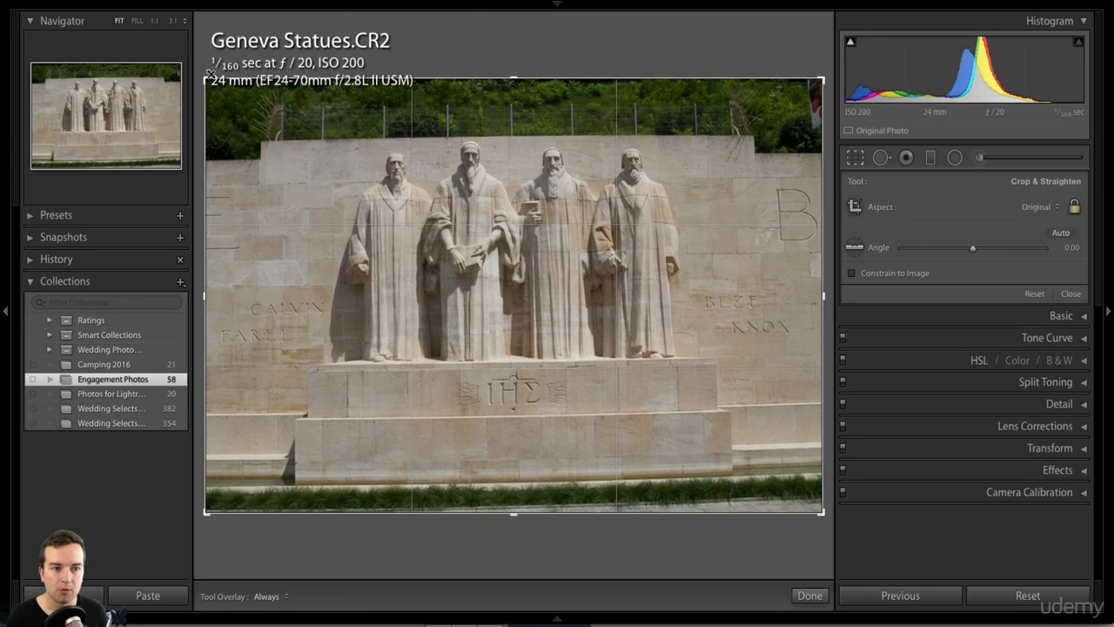
{"action": "left_click_drag", "start_coordinate": [208, 73], "coordinate": [293, 136]}
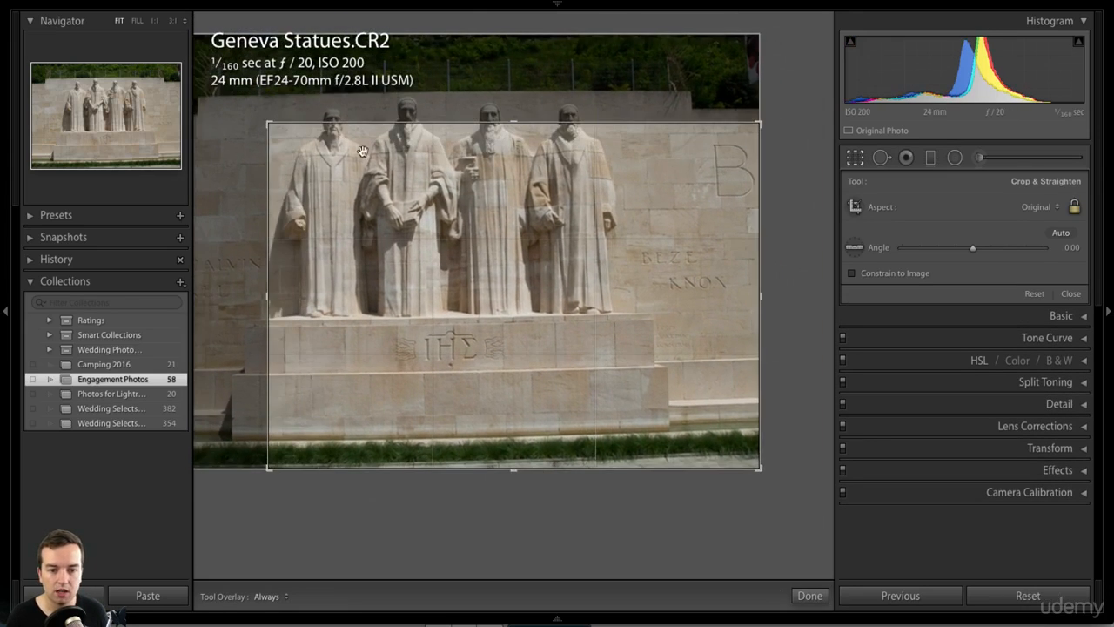
{"action": "left_click_drag", "start_coordinate": [362, 152], "coordinate": [491, 221]}
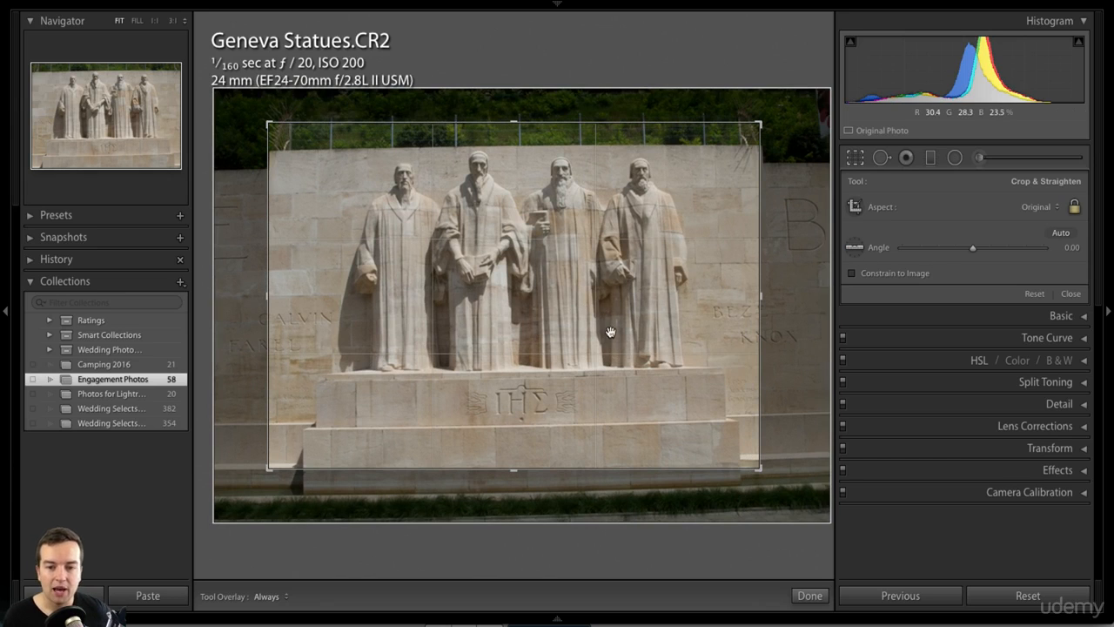
{"action": "left_click_drag", "start_coordinate": [610, 331], "coordinate": [567, 329]}
{"action": "left_click_drag", "start_coordinate": [761, 123], "coordinate": [748, 135]}
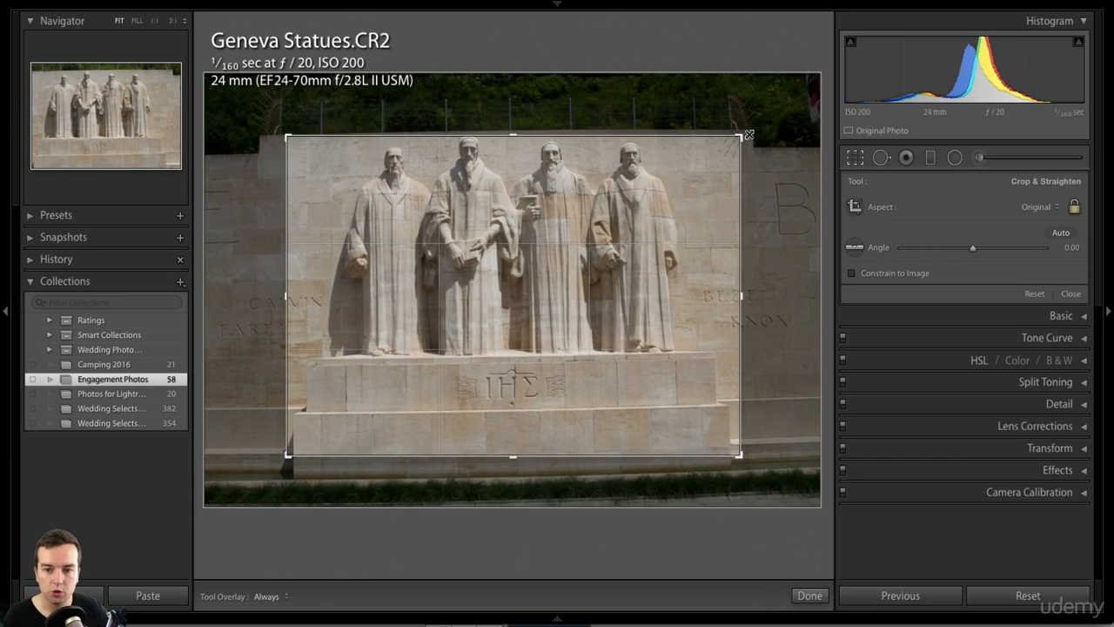
{"action": "left_click_drag", "start_coordinate": [565, 414], "coordinate": [560, 418]}
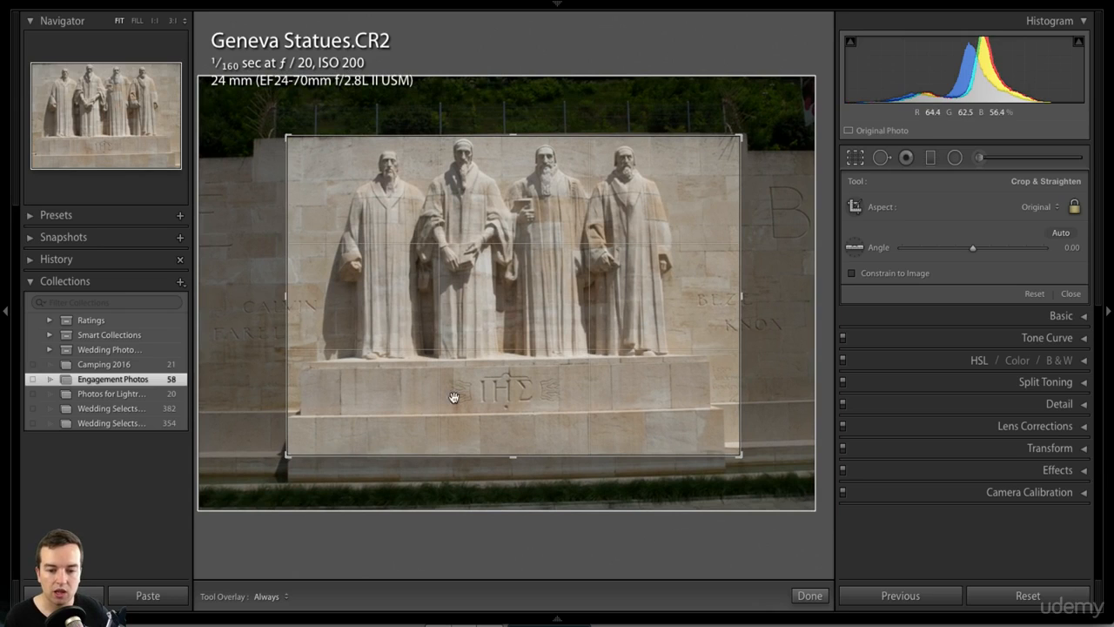
Step: Straighten the photo along the pedestal ledge to an angle of 1.05, recentre the statues and apply the crop
{"action": "left_click", "coordinate": [856, 247]}
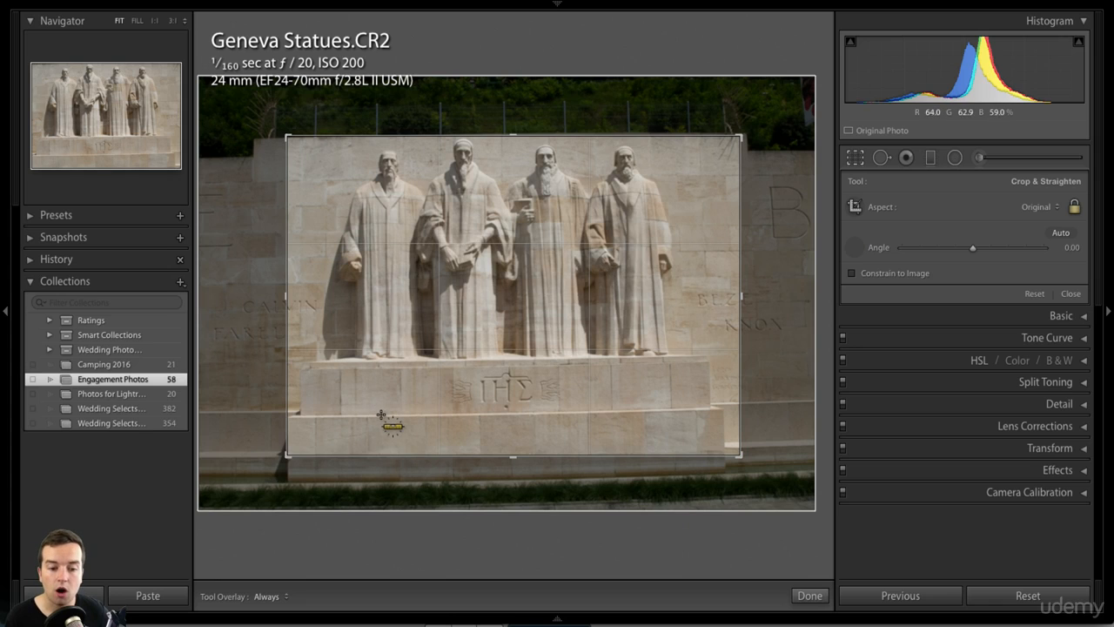
{"action": "mouse_move", "coordinate": [377, 414]}
{"action": "left_mouse_down"}
{"action": "mouse_move", "coordinate": [651, 411]}
{"action": "mouse_move", "coordinate": [642, 407]}
{"action": "left_mouse_up"}
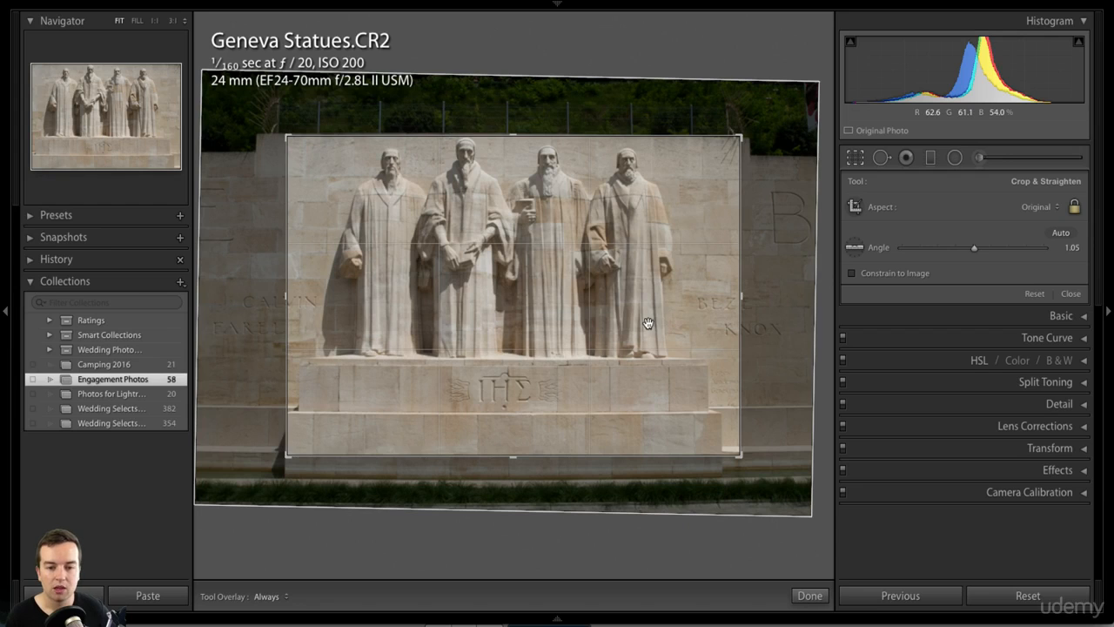
{"action": "left_click_drag", "start_coordinate": [649, 324], "coordinate": [653, 325]}
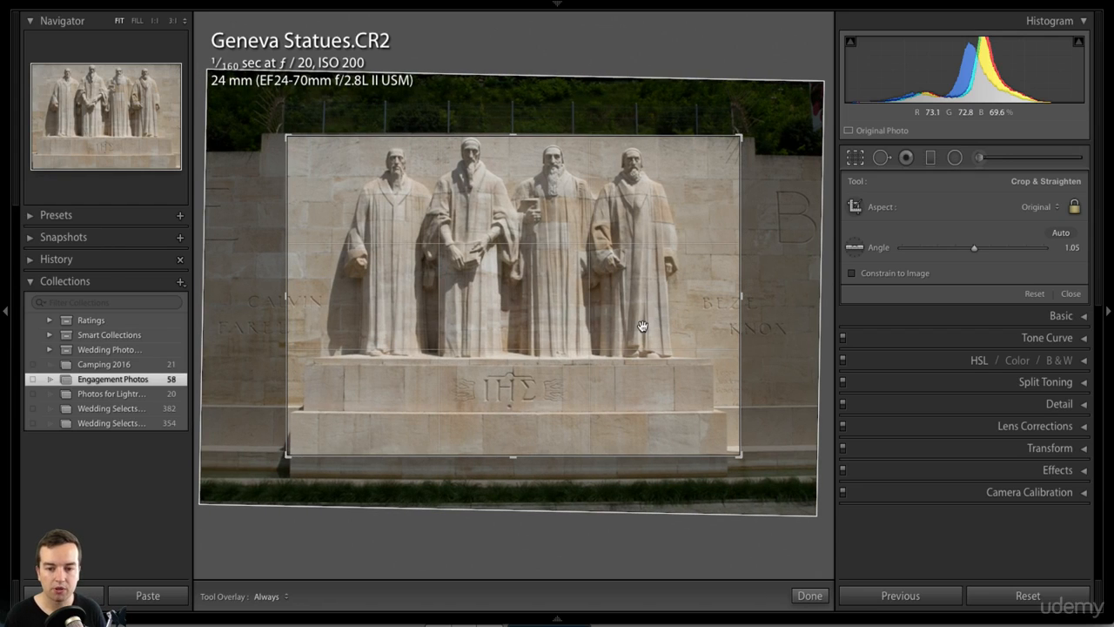
{"action": "key", "text": "Return"}
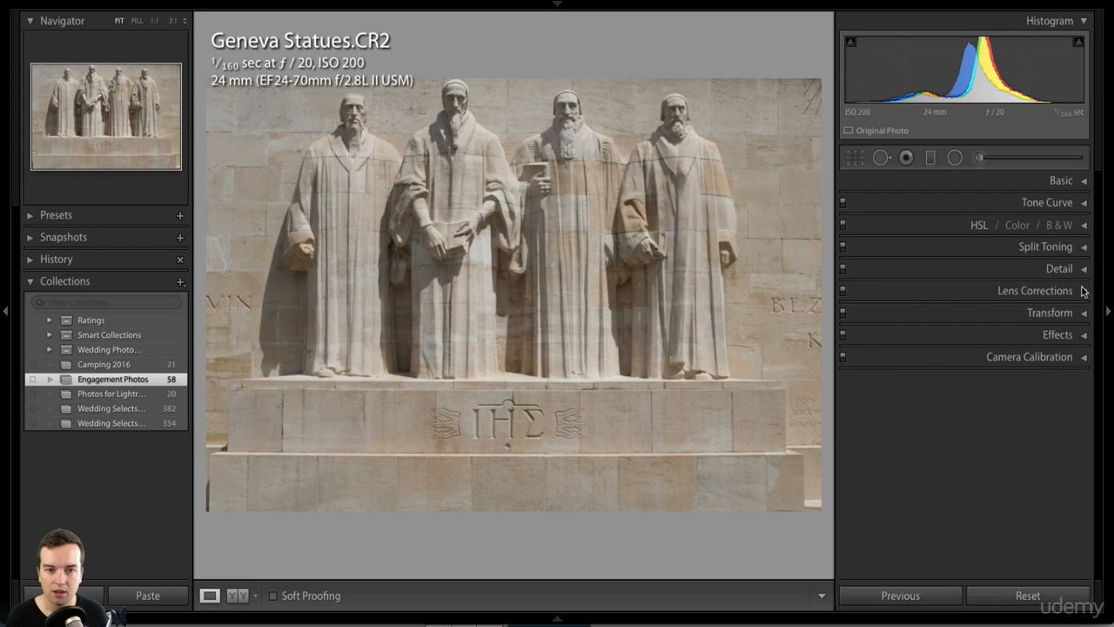
Step: Remove all colour from the photo by setting Saturation to -100 in the Basic adjustments
{"action": "left_click", "coordinate": [1081, 181]}
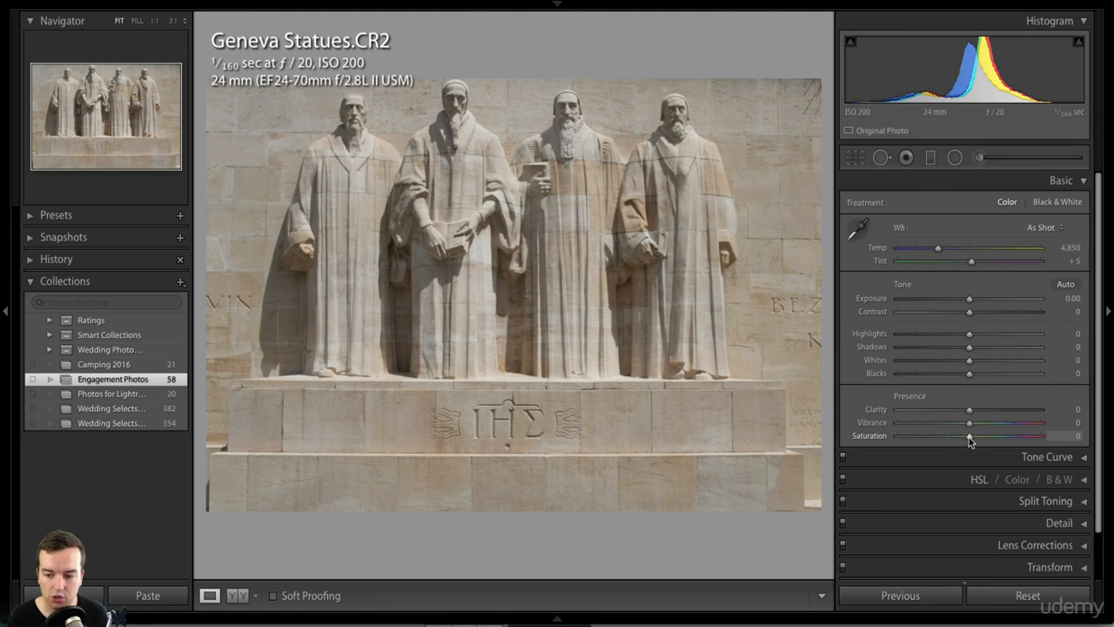
{"action": "left_click_drag", "start_coordinate": [966, 437], "coordinate": [875, 440]}
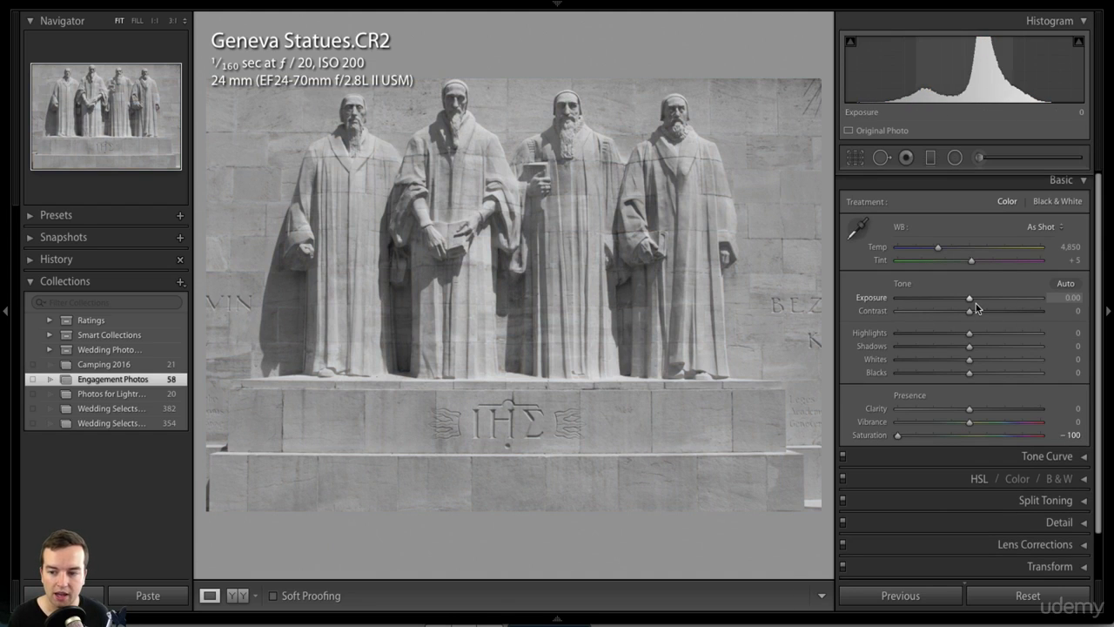
Step: Try raising the exposure and contrast, and undo both adjustments
{"action": "left_click_drag", "start_coordinate": [972, 300], "coordinate": [1027, 313]}
{"action": "key", "text": "ctrl+z"}
{"action": "key", "text": "ctrl+z"}
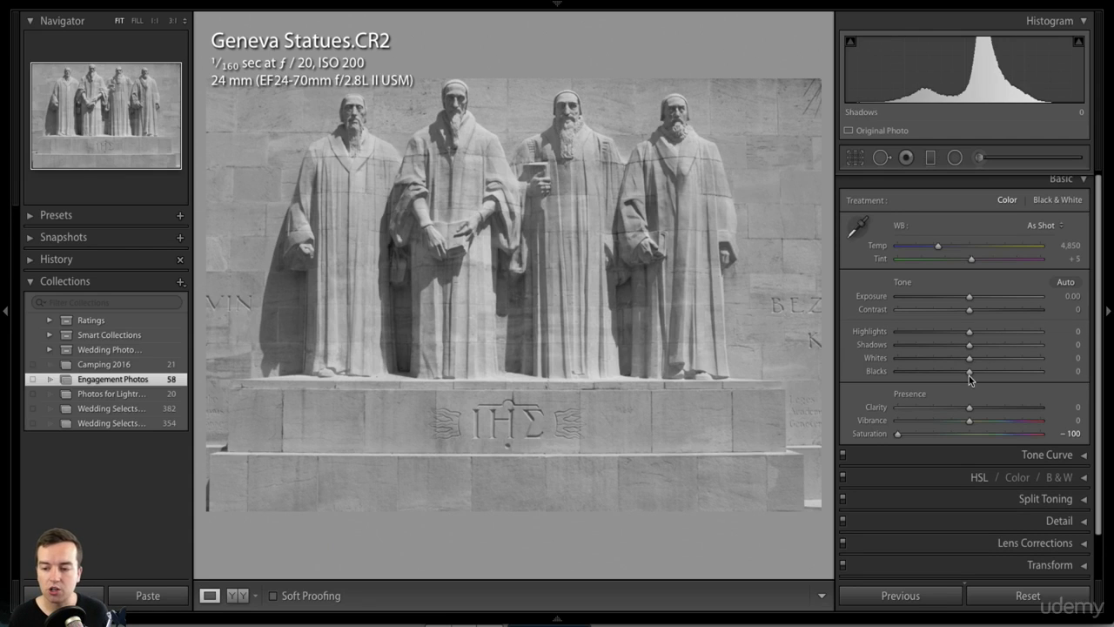
Step: Strengthen the tones with Highlights at +19, Shadows at -53, Whites at +46 and Blacks at -81
{"action": "left_click_drag", "start_coordinate": [970, 373], "coordinate": [910, 371]}
{"action": "left_click_drag", "start_coordinate": [969, 330], "coordinate": [1001, 357]}
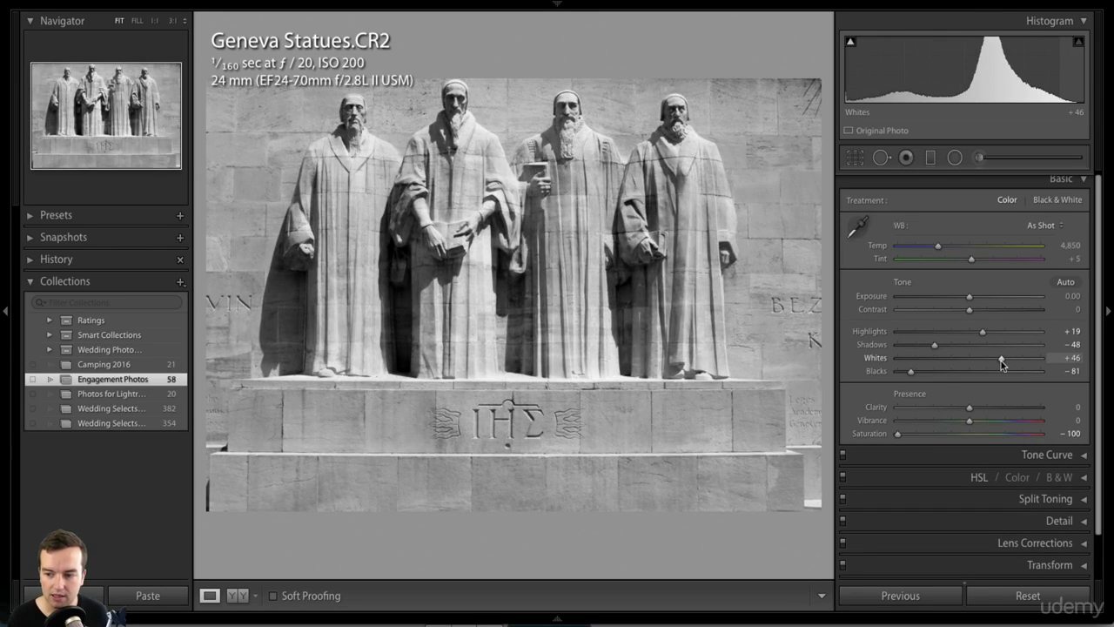
{"action": "left_click_drag", "start_coordinate": [937, 346], "coordinate": [931, 349]}
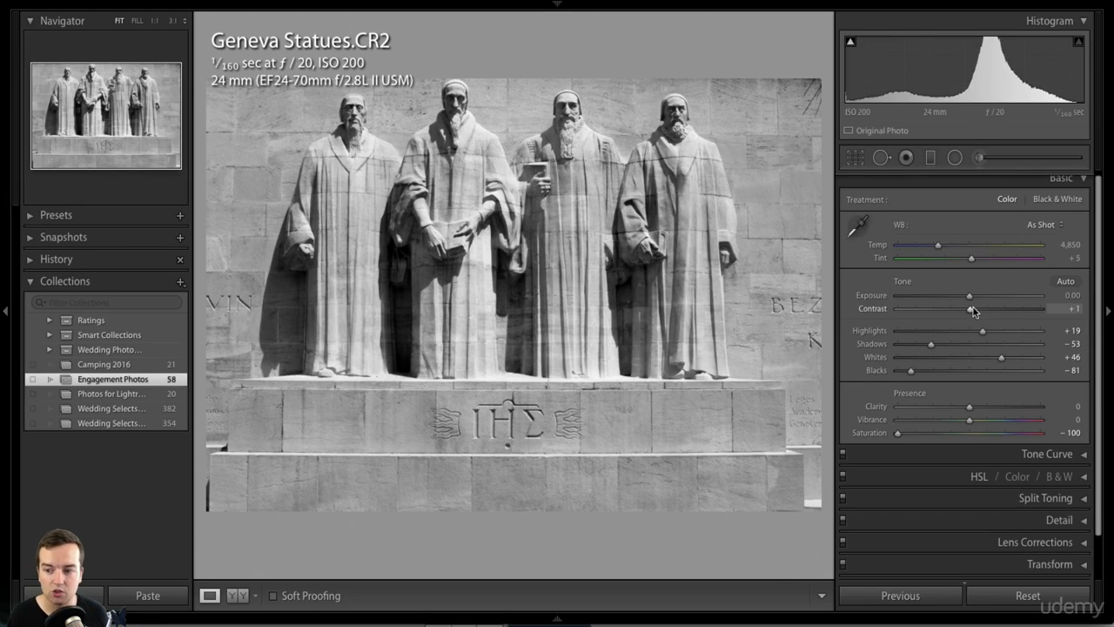
Step: Set Contrast to +23 and Exposure to -0.25 in the Basic adjustments
{"action": "mouse_move", "coordinate": [973, 312]}
{"action": "left_mouse_down"}
{"action": "mouse_move", "coordinate": [989, 316]}
{"action": "mouse_move", "coordinate": [965, 299]}
{"action": "left_mouse_up"}
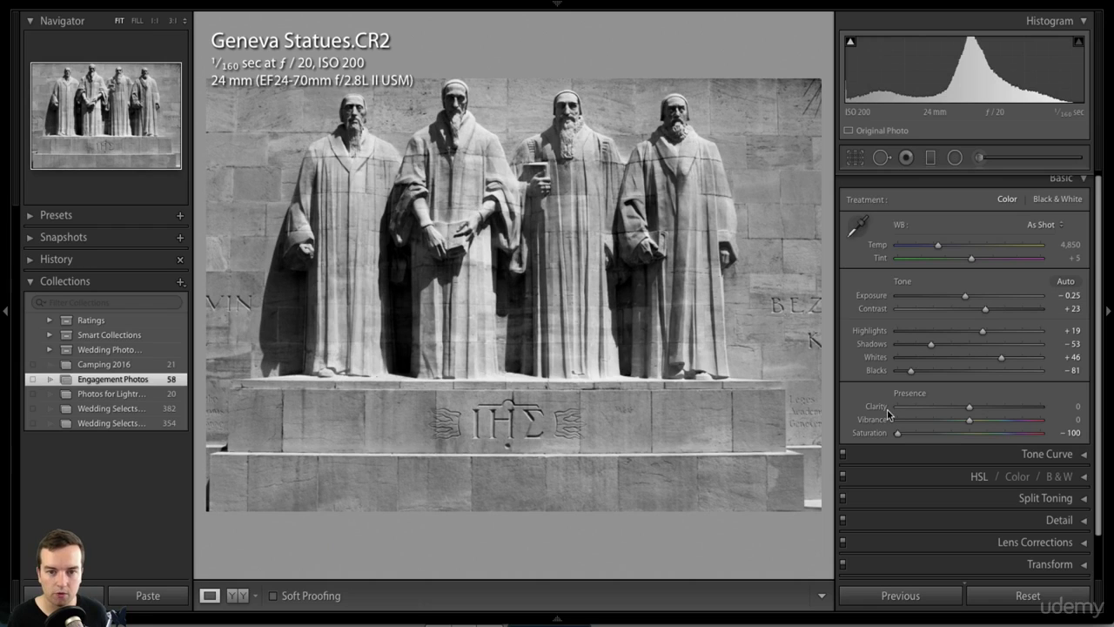
Step: Tighten the crop around the four statues, recentre them with some wall above their heads and apply the crop
{"action": "left_click", "coordinate": [856, 157]}
{"action": "left_click_drag", "start_coordinate": [742, 460], "coordinate": [731, 436]}
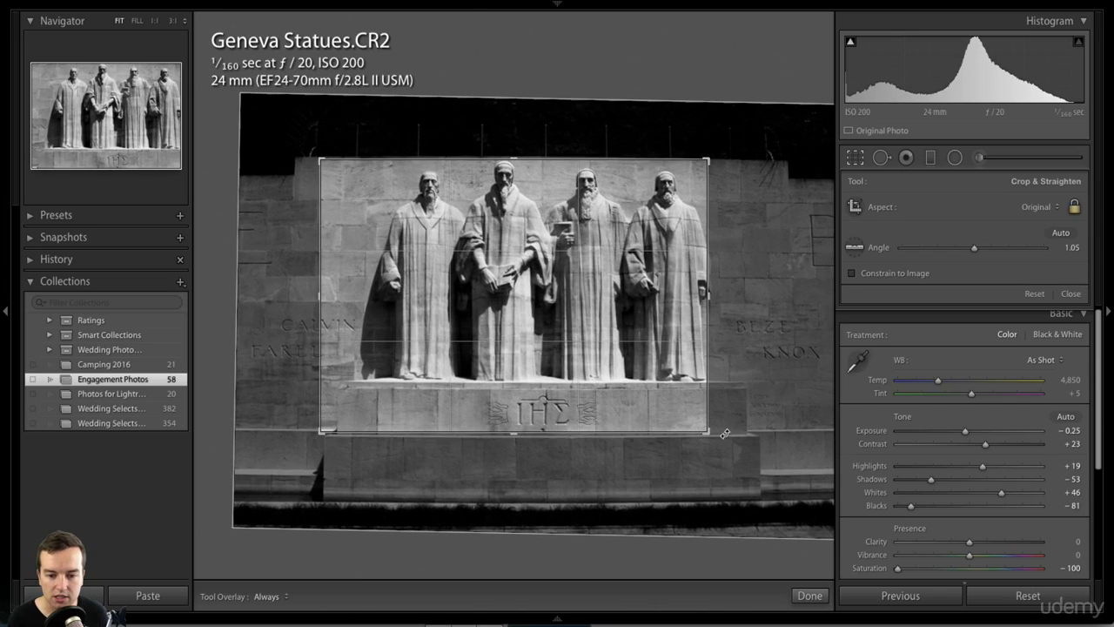
{"action": "left_click_drag", "start_coordinate": [590, 373], "coordinate": [565, 370]}
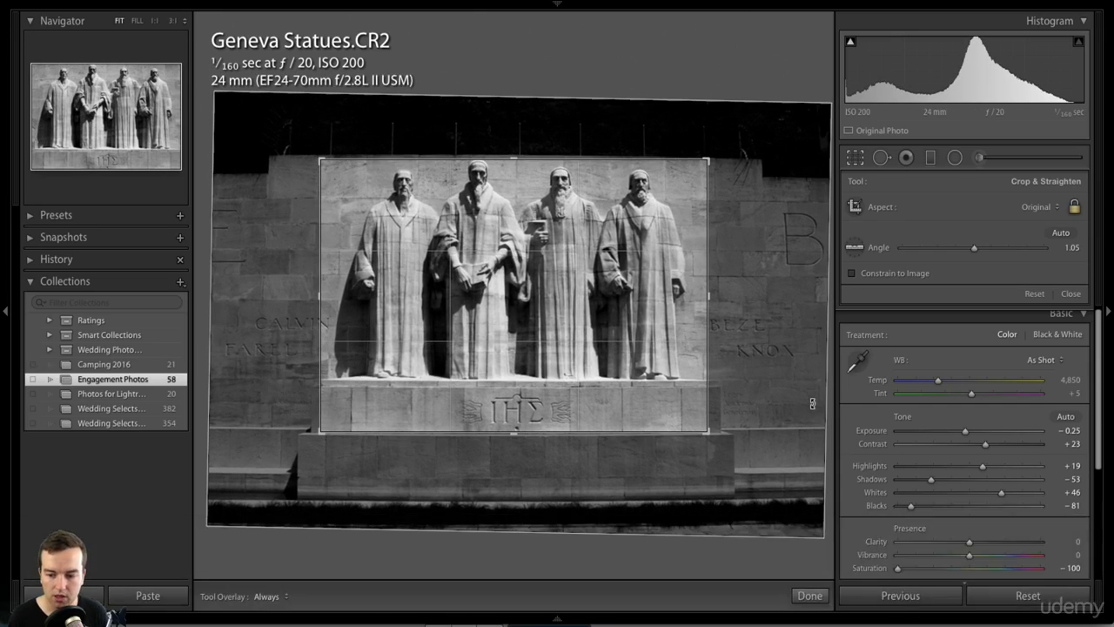
{"action": "left_click", "coordinate": [818, 595]}
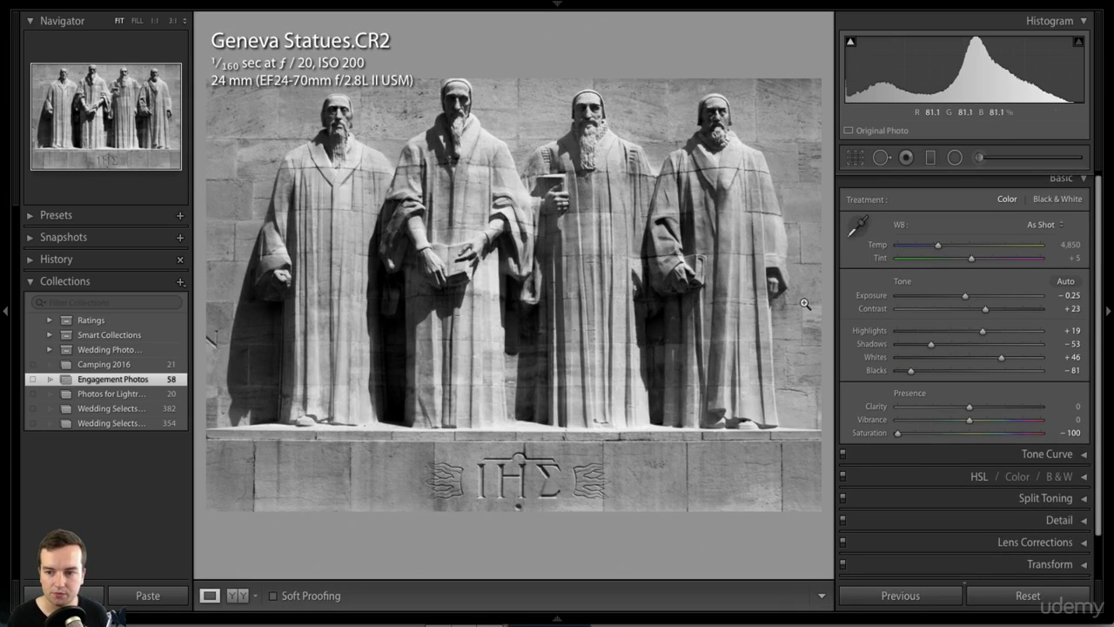
{"action": "left_click", "coordinate": [855, 157]}
{"action": "double_click", "coordinate": [586, 184]}
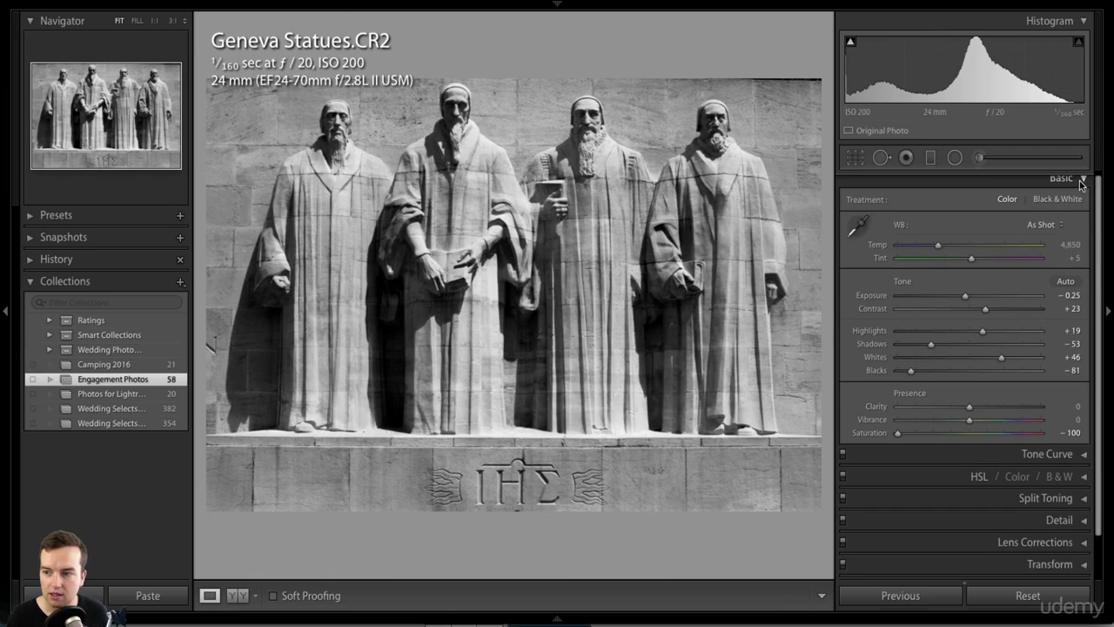
Step: Try lowering Darks to -28 on the tone curve and undo the adjustment
{"action": "left_click", "coordinate": [1083, 178]}
{"action": "left_click", "coordinate": [1082, 202]}
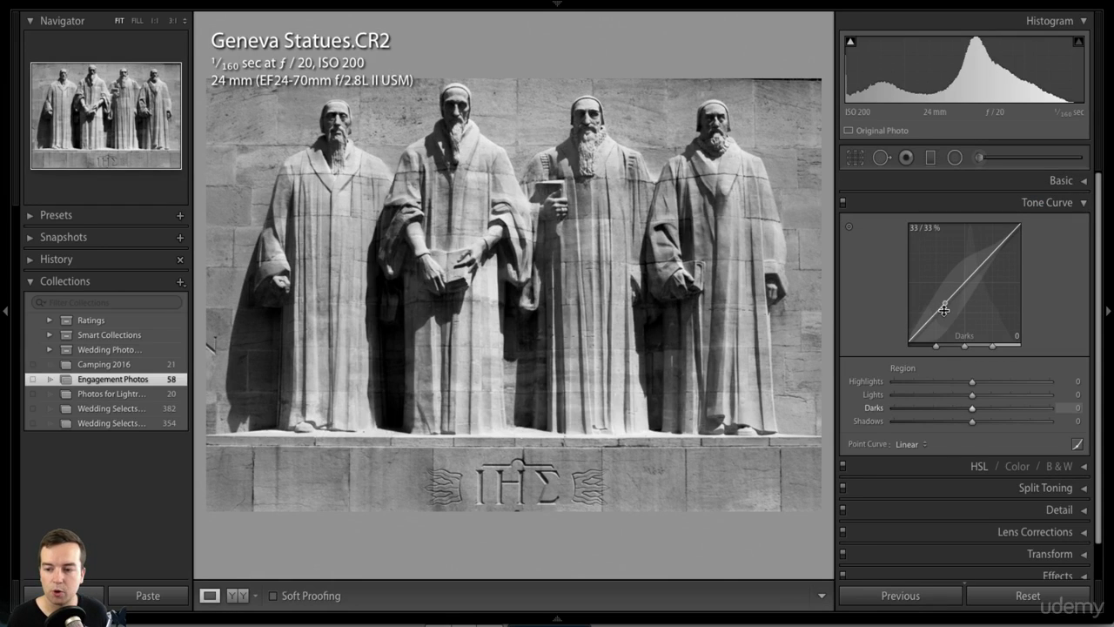
{"action": "mouse_move", "coordinate": [939, 310]}
{"action": "left_mouse_down"}
{"action": "mouse_move", "coordinate": [942, 323]}
{"action": "mouse_move", "coordinate": [932, 296]}
{"action": "mouse_move", "coordinate": [947, 327]}
{"action": "left_mouse_up"}
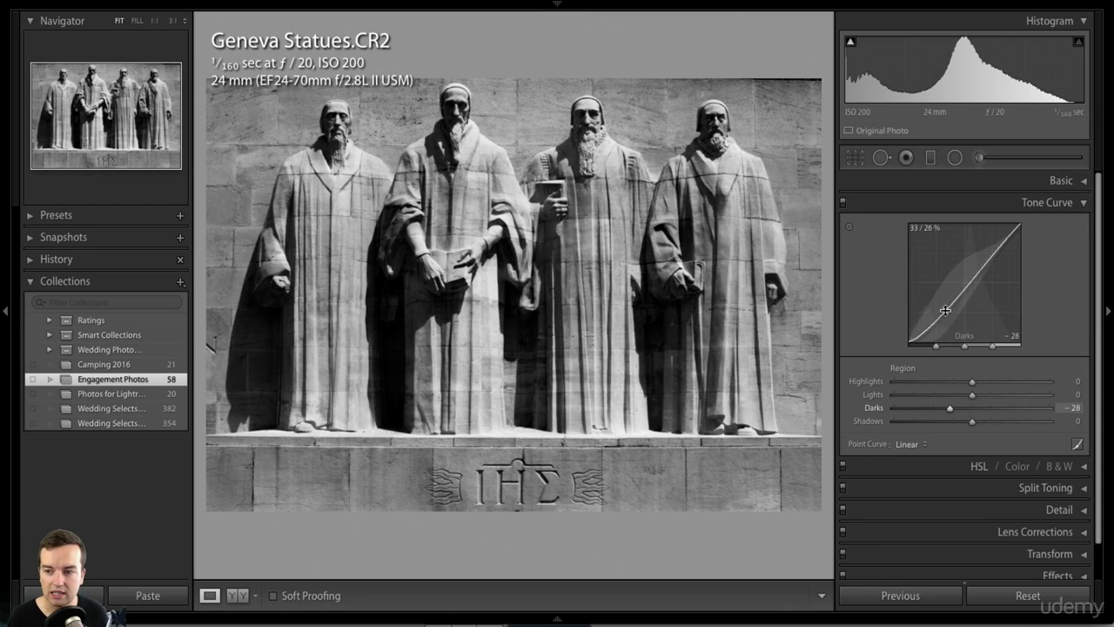
{"action": "key", "text": "ctrl+z"}
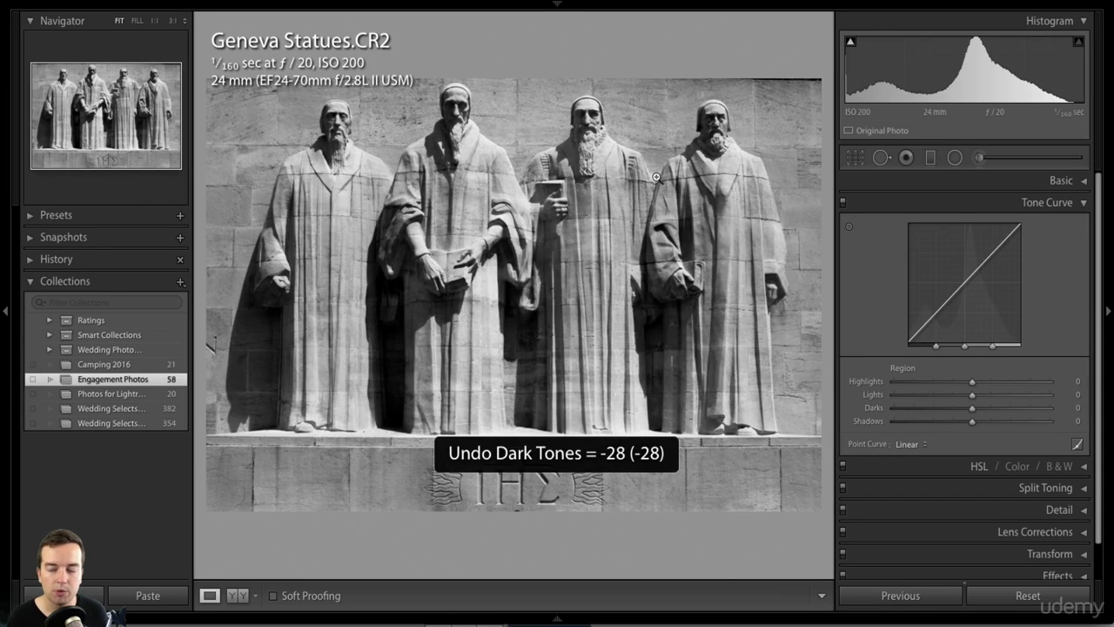
{"action": "left_click", "coordinate": [1083, 202]}
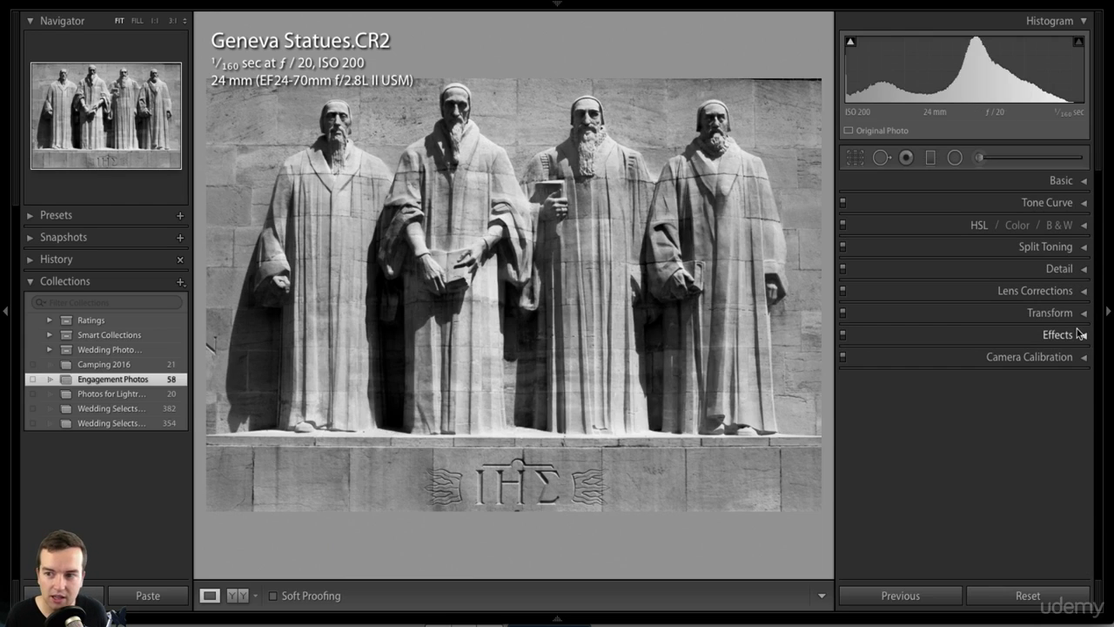
Step: Add a dark post-crop vignette with Amount -16, Feather 80 and Highlights 37
{"action": "left_click", "coordinate": [1084, 338]}
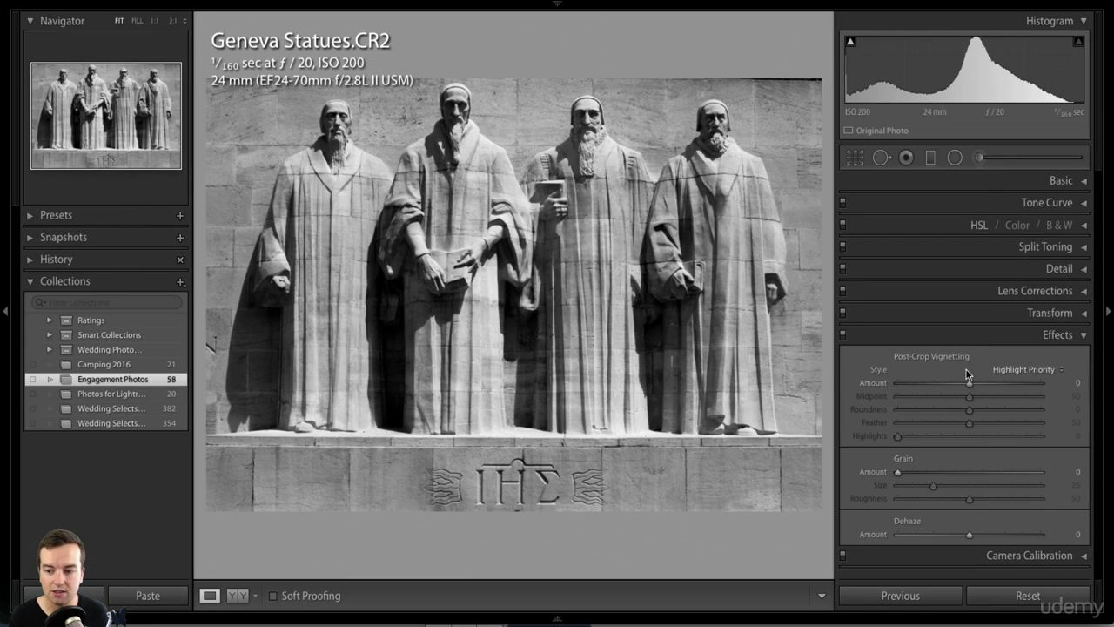
{"action": "left_click_drag", "start_coordinate": [968, 385], "coordinate": [1013, 426]}
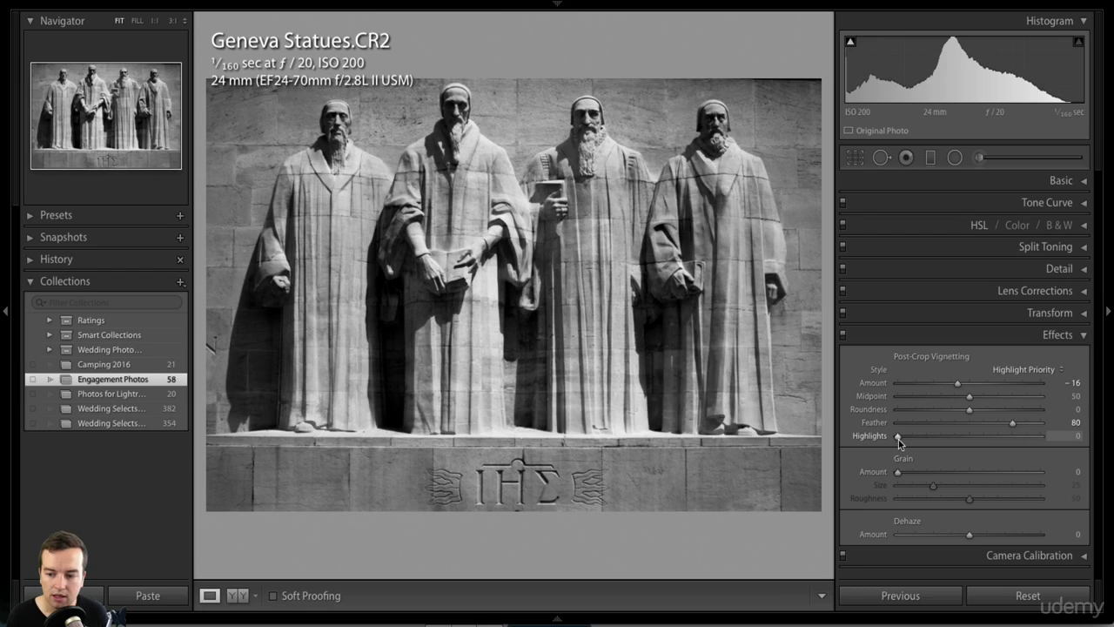
{"action": "left_click_drag", "start_coordinate": [898, 437], "coordinate": [951, 441]}
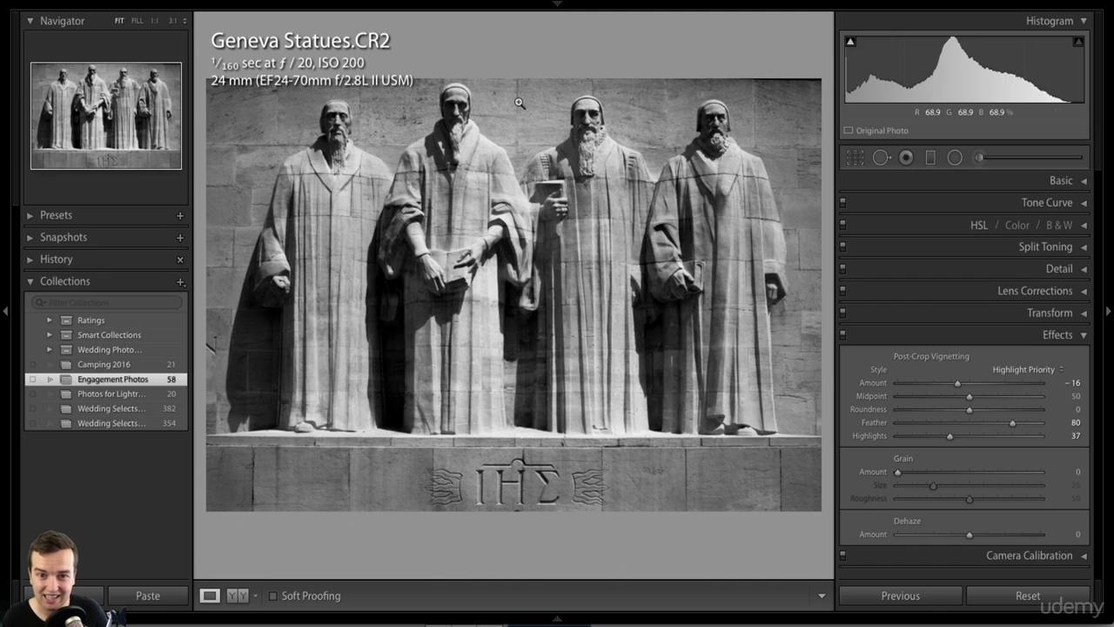
{"action": "left_click", "coordinate": [1082, 335]}
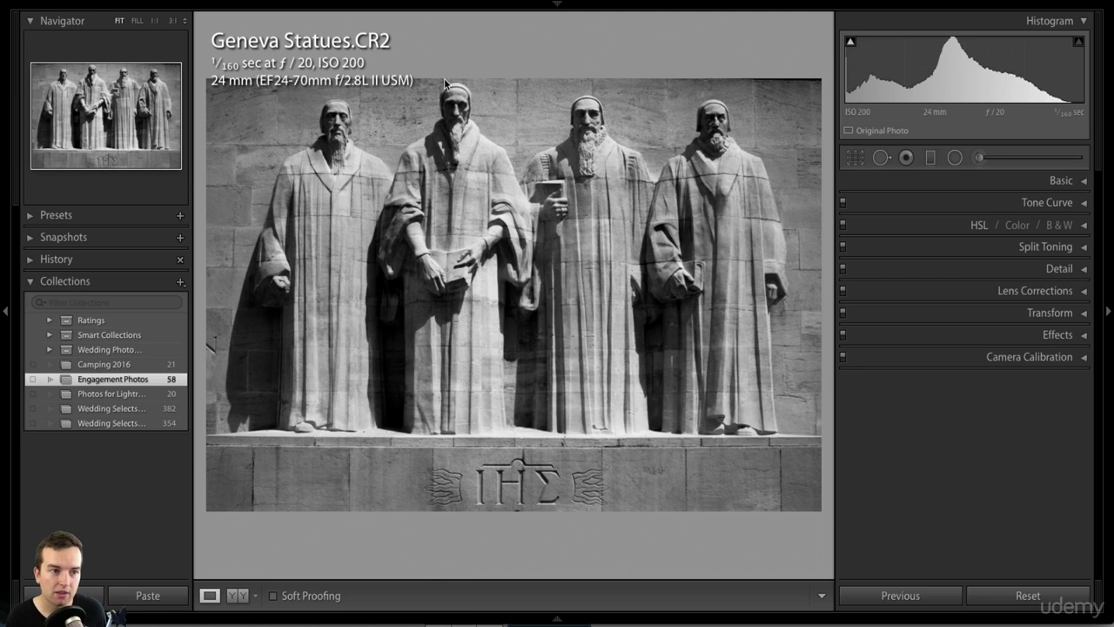
Step: Compare the photo before and after editing in side-by-side, stacked and split views, and return to the single-image view
{"action": "left_click", "coordinate": [239, 597]}
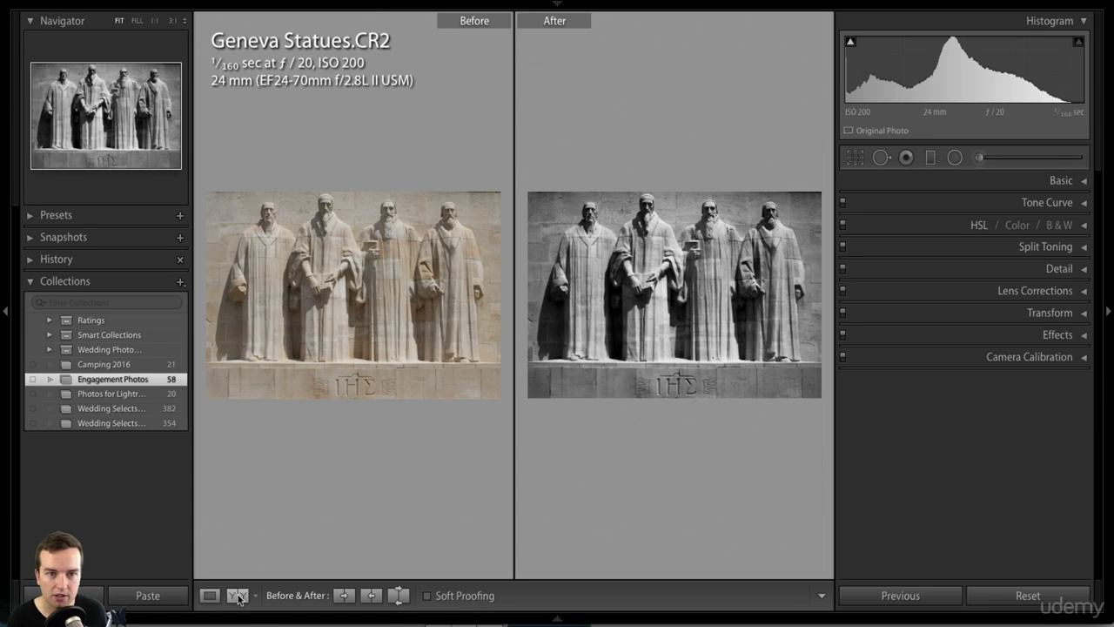
{"action": "left_click", "coordinate": [239, 597]}
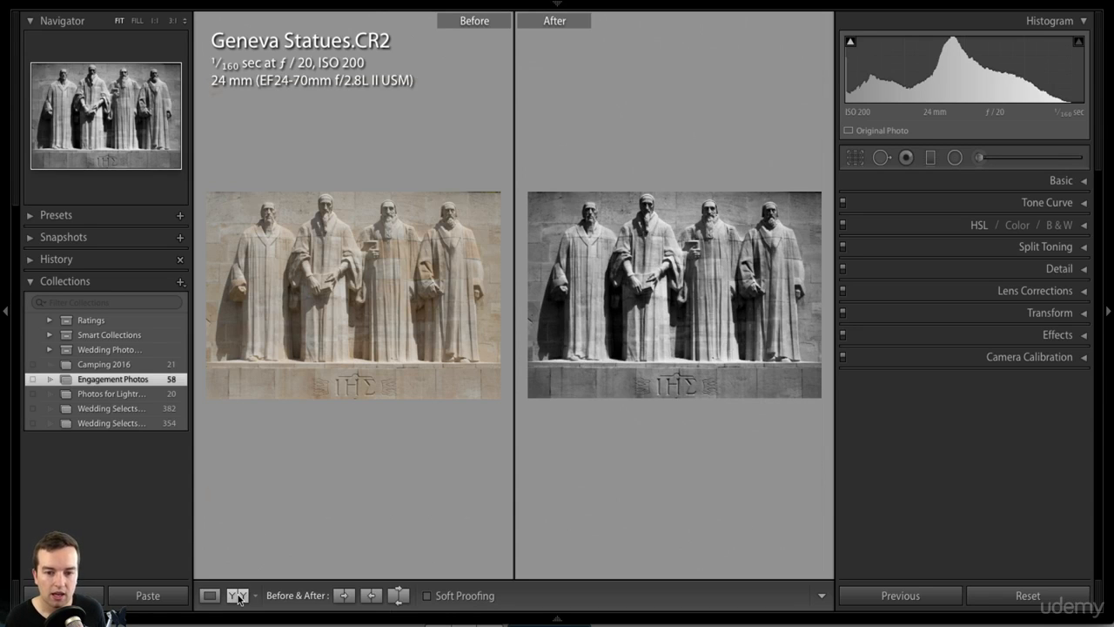
{"action": "left_click", "coordinate": [238, 597]}
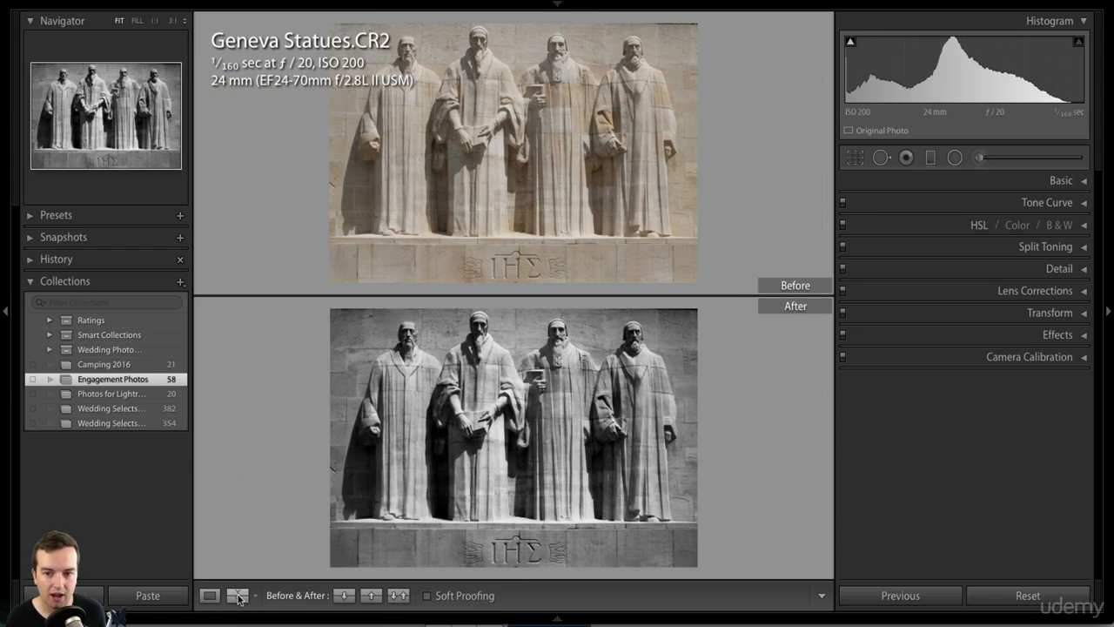
{"action": "left_click", "coordinate": [239, 597]}
{"action": "left_click", "coordinate": [238, 598]}
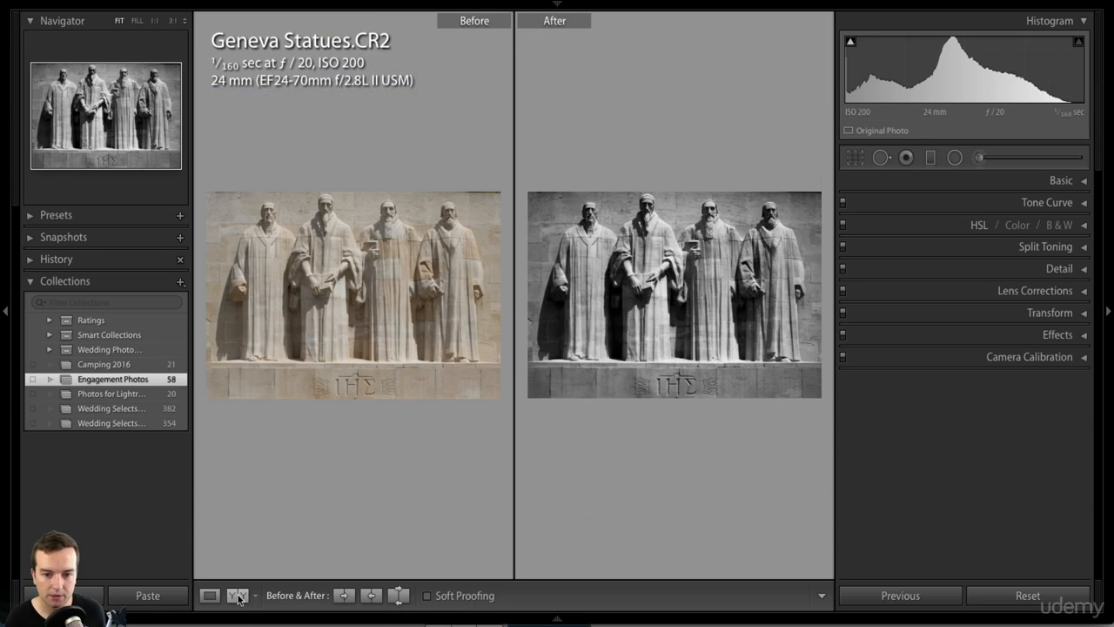
{"action": "left_click", "coordinate": [239, 597]}
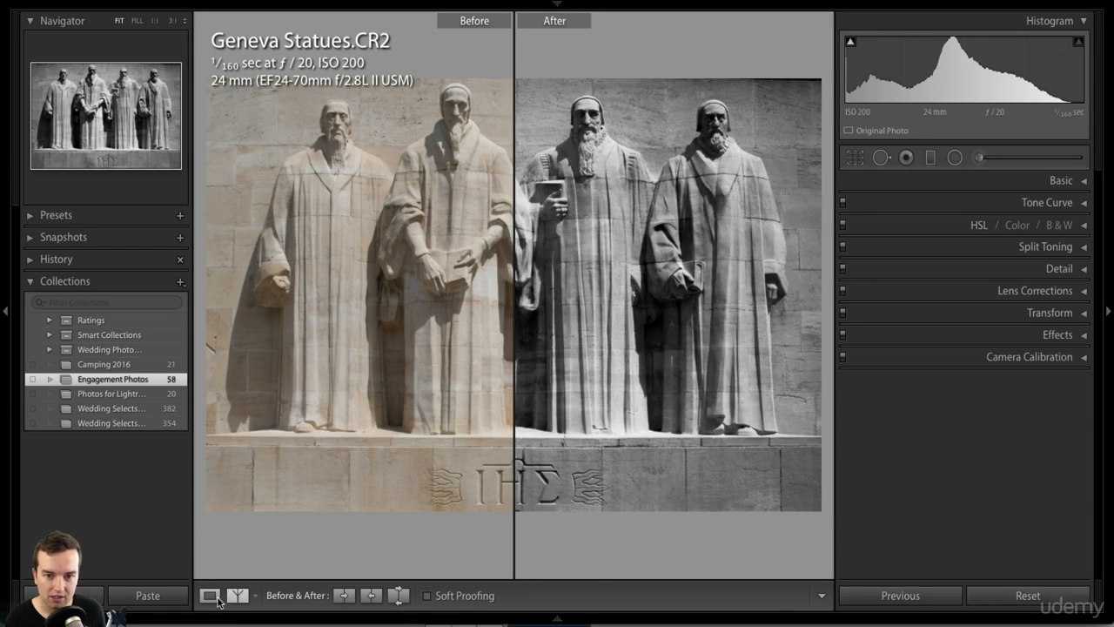
{"action": "left_click", "coordinate": [208, 595]}
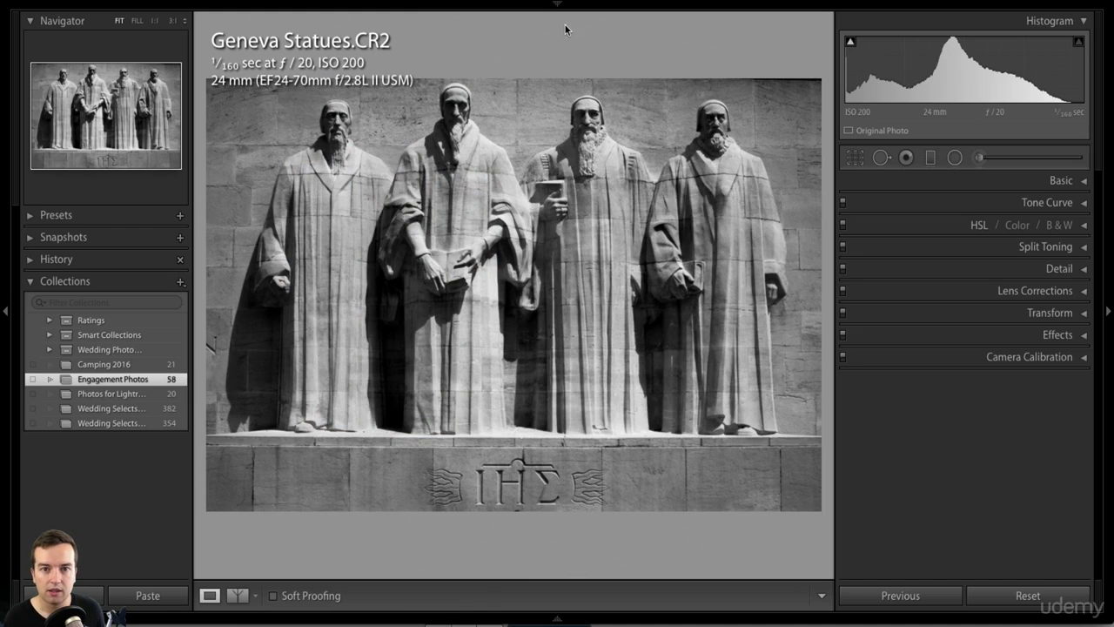
Step: Visit the Library to view the edited photo under Previous Import, and return to the Develop module
{"action": "mouse_move", "coordinate": [558, 4]}
{"action": "left_click", "coordinate": [708, 26]}
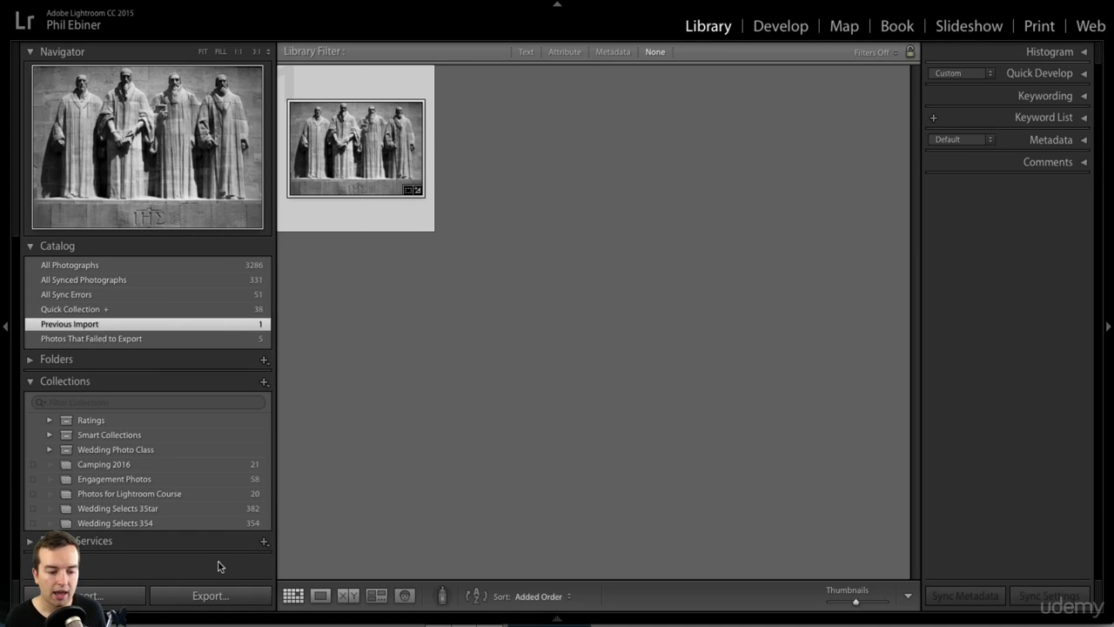
{"action": "left_click", "coordinate": [760, 32]}
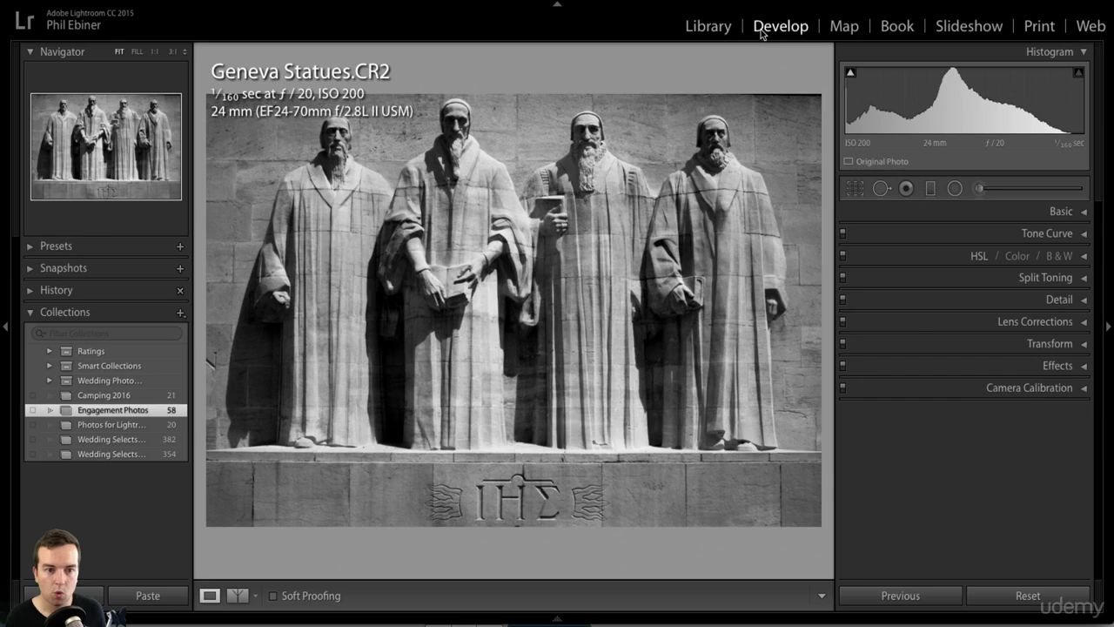
Step: Show the filmstrip and open the export settings for the Geneva Statues photo
{"action": "left_click", "coordinate": [557, 619]}
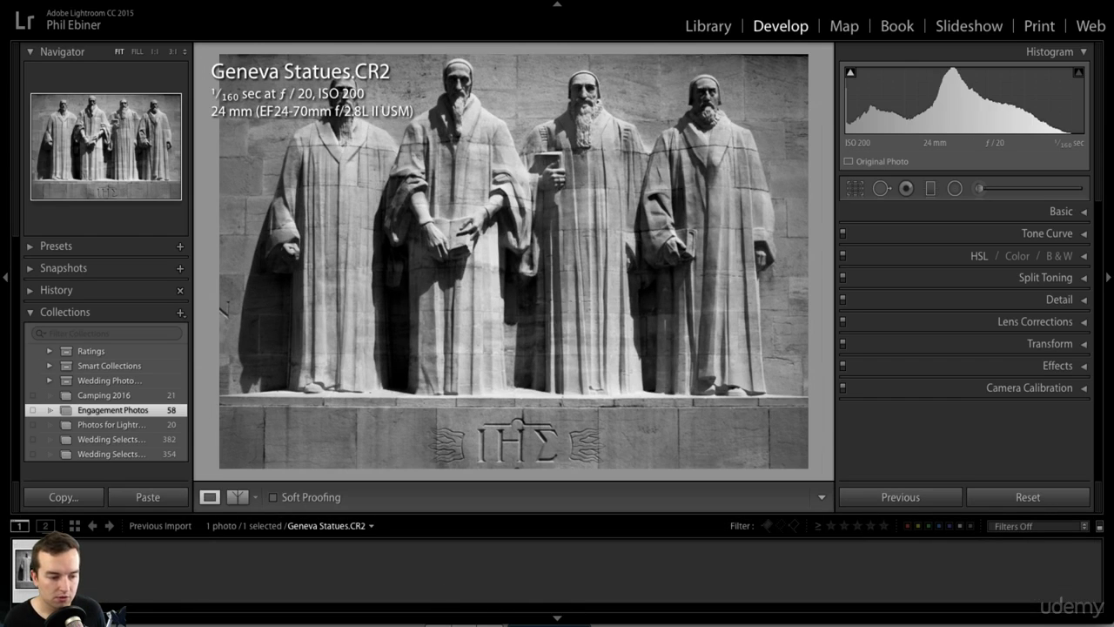
{"action": "key", "text": "shift+f"}
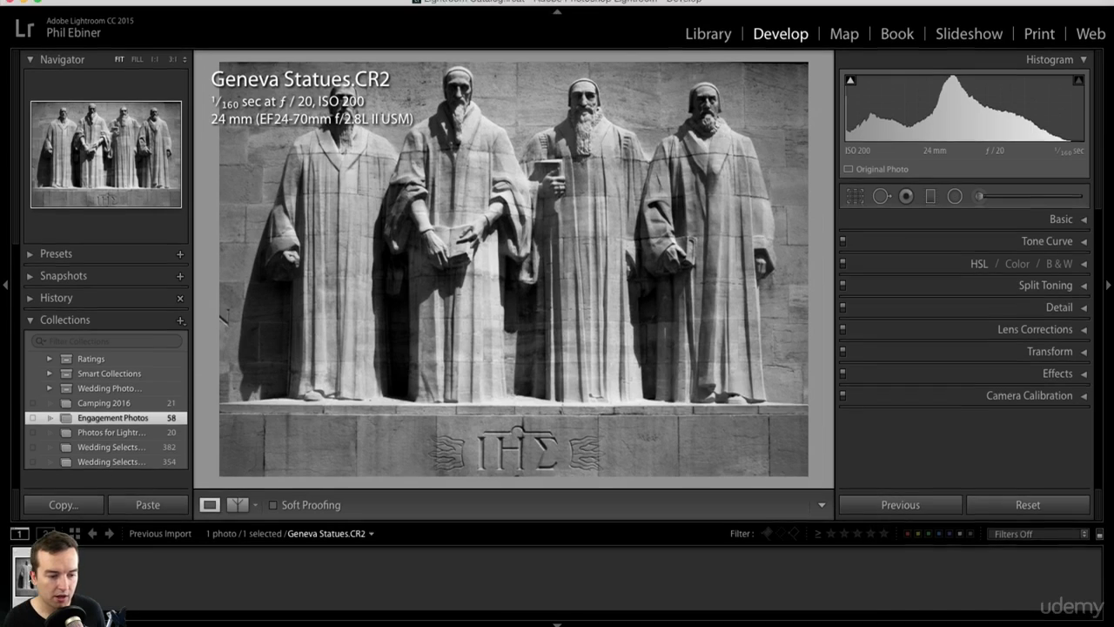
{"action": "left_click", "coordinate": [108, 8]}
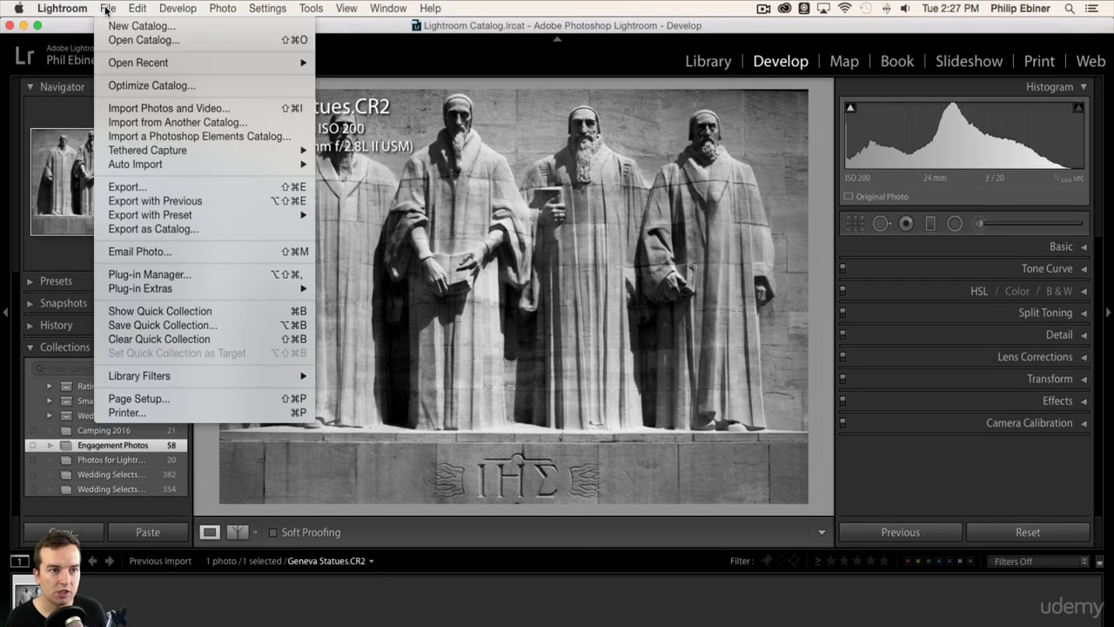
{"action": "left_click", "coordinate": [139, 188]}
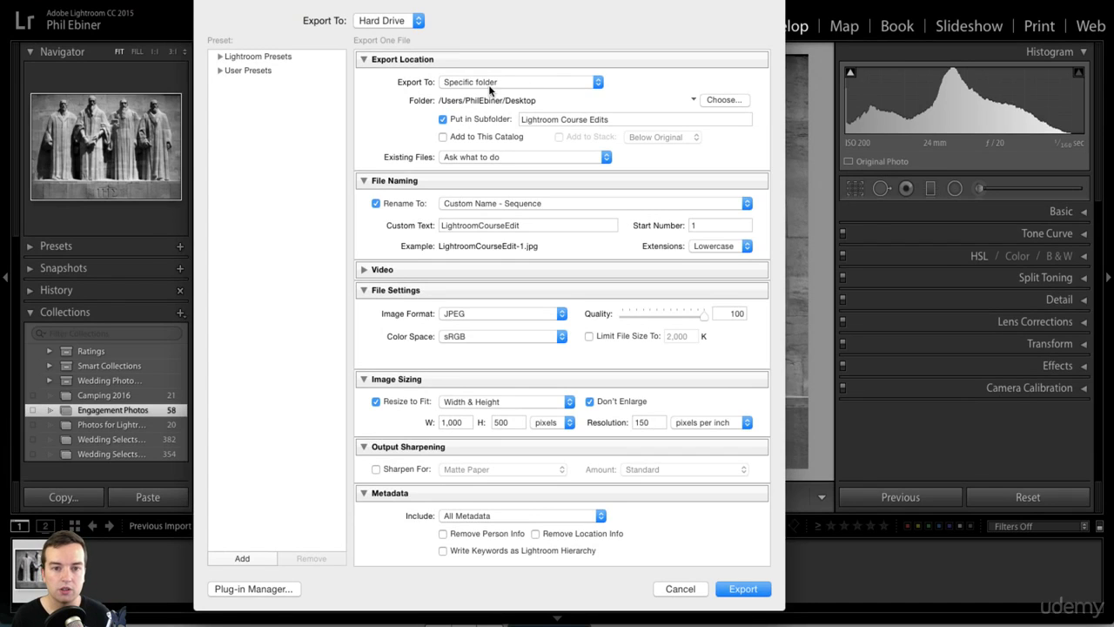
Step: Turn off the export subfolder and set the custom file name text to Geneva Statues
{"action": "left_click", "coordinate": [609, 117]}
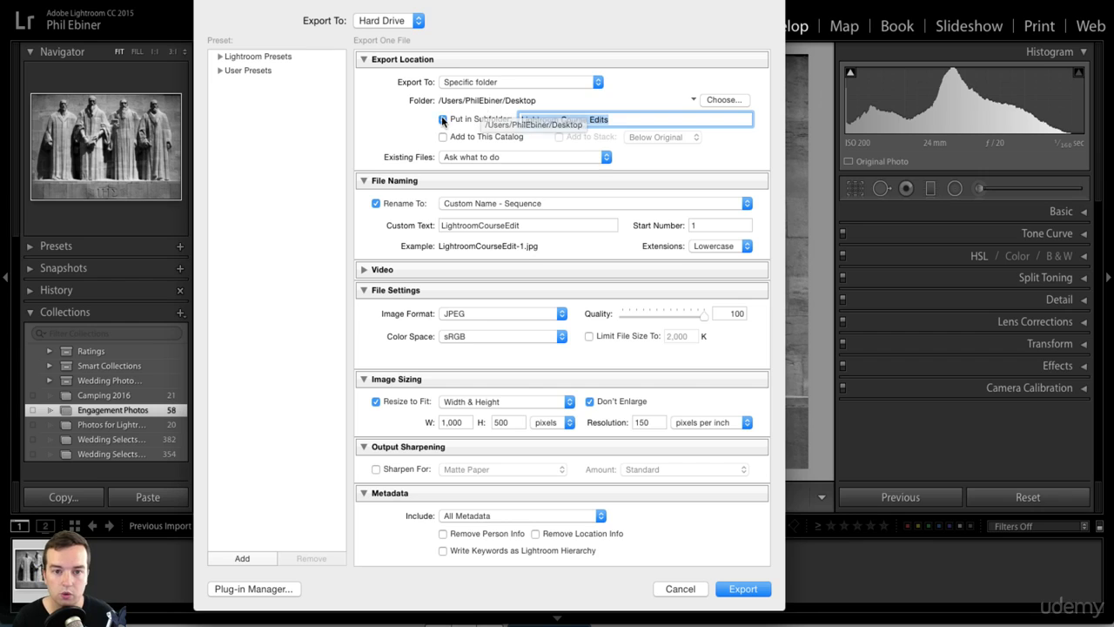
{"action": "left_click", "coordinate": [443, 120]}
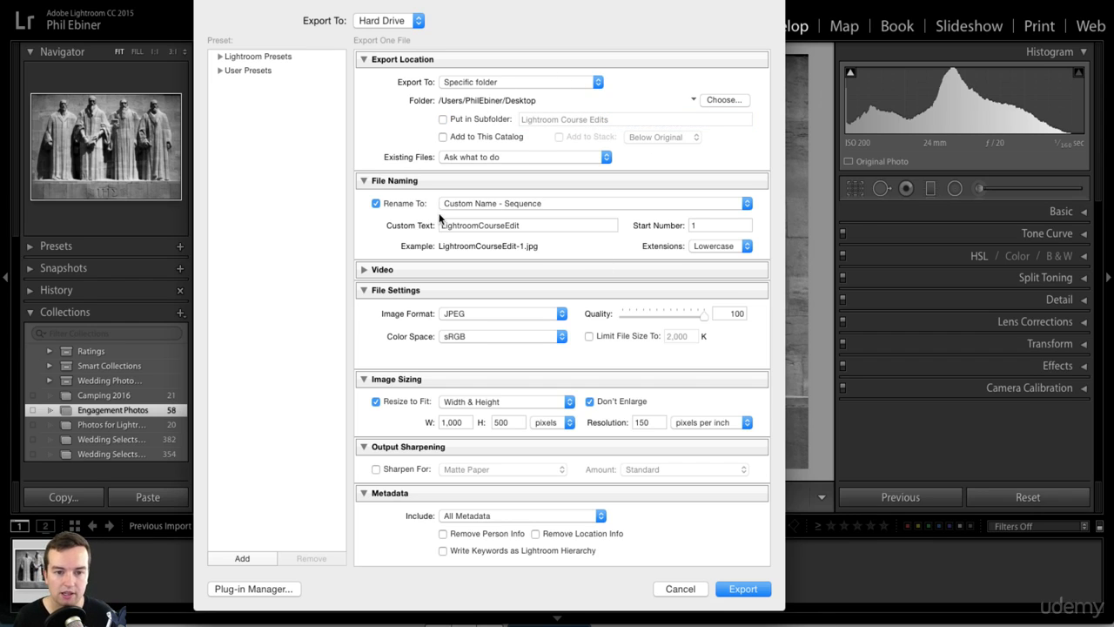
{"action": "double_click", "coordinate": [519, 224]}
{"action": "type", "text": "Geneva Statues"}
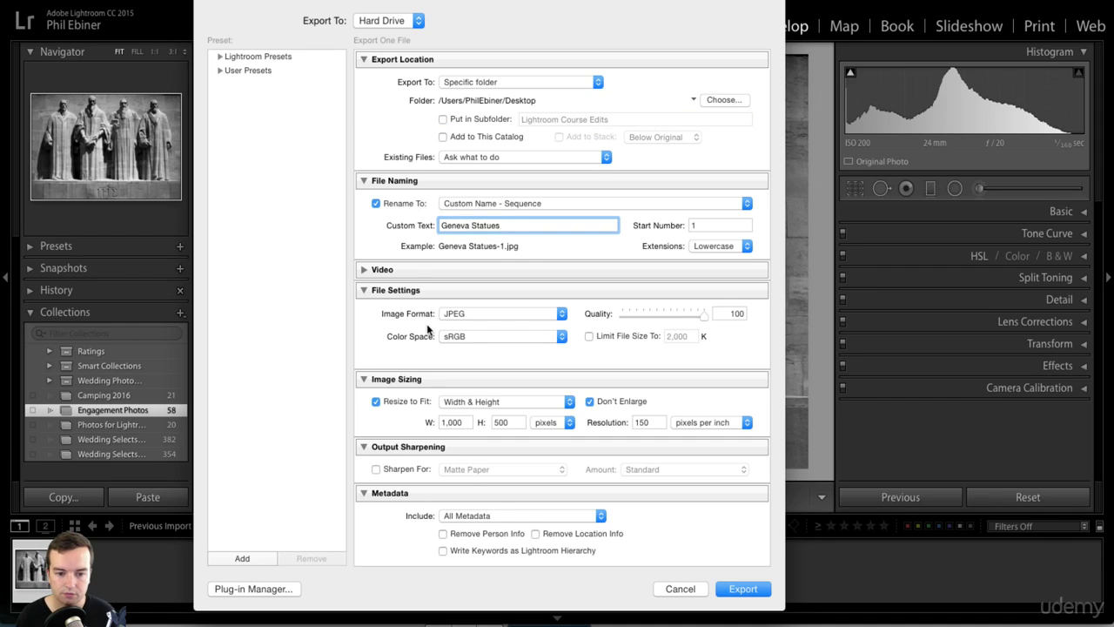
Step: Set the export's resize width to 2,000 pixels and leave the height empty
{"action": "scroll", "coordinate": [409, 332], "scroll_direction": "down", "scroll_amount": 3}
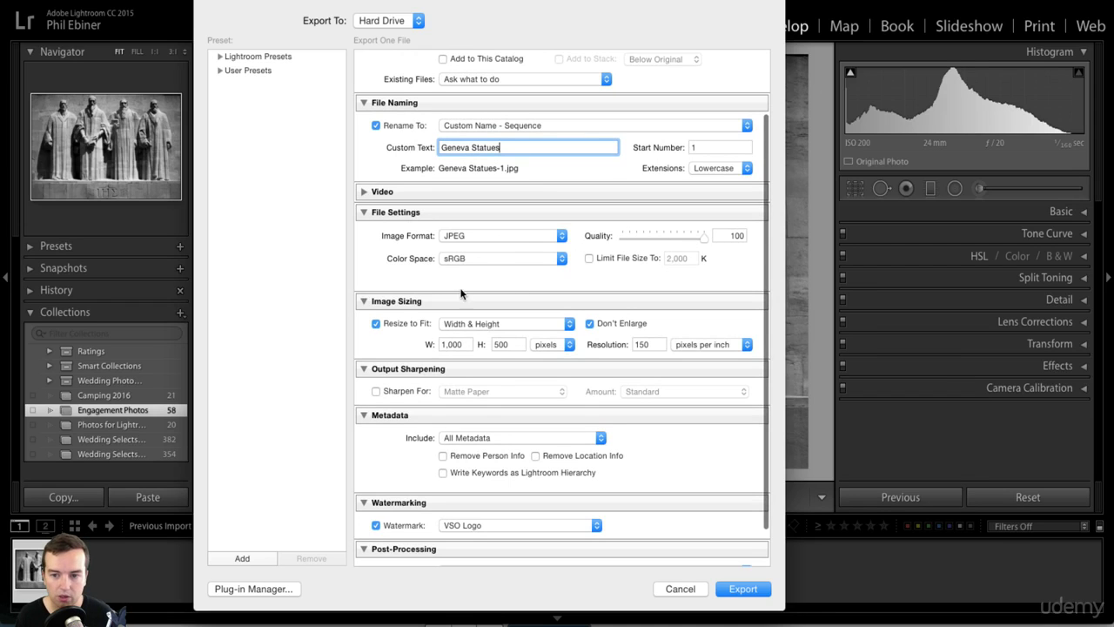
{"action": "scroll", "coordinate": [399, 341], "scroll_direction": "down", "scroll_amount": 2}
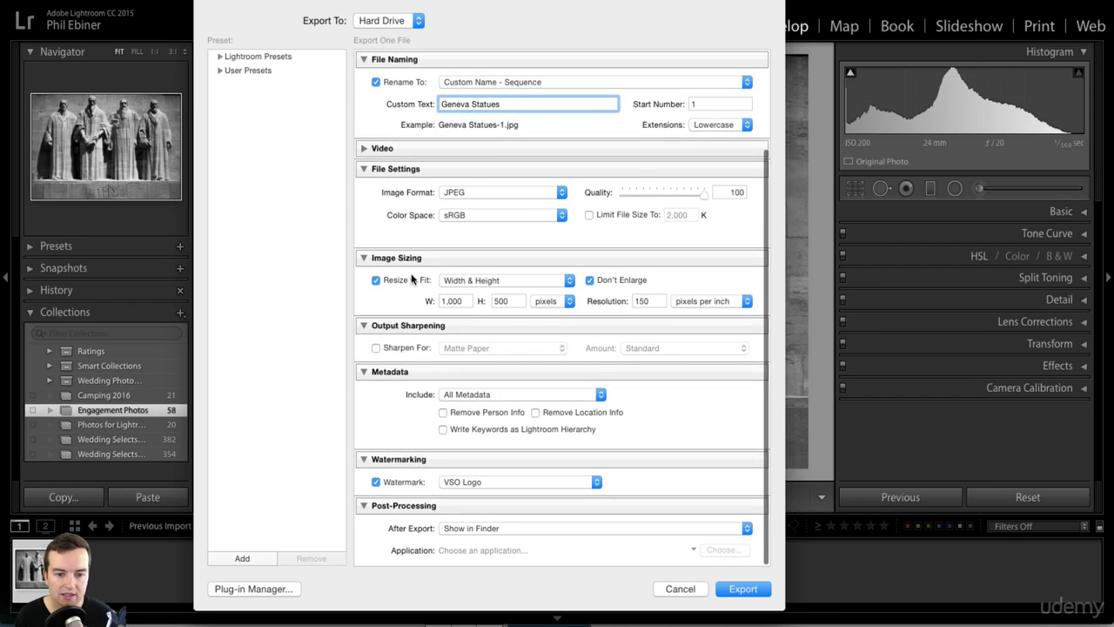
{"action": "left_click", "coordinate": [435, 300]}
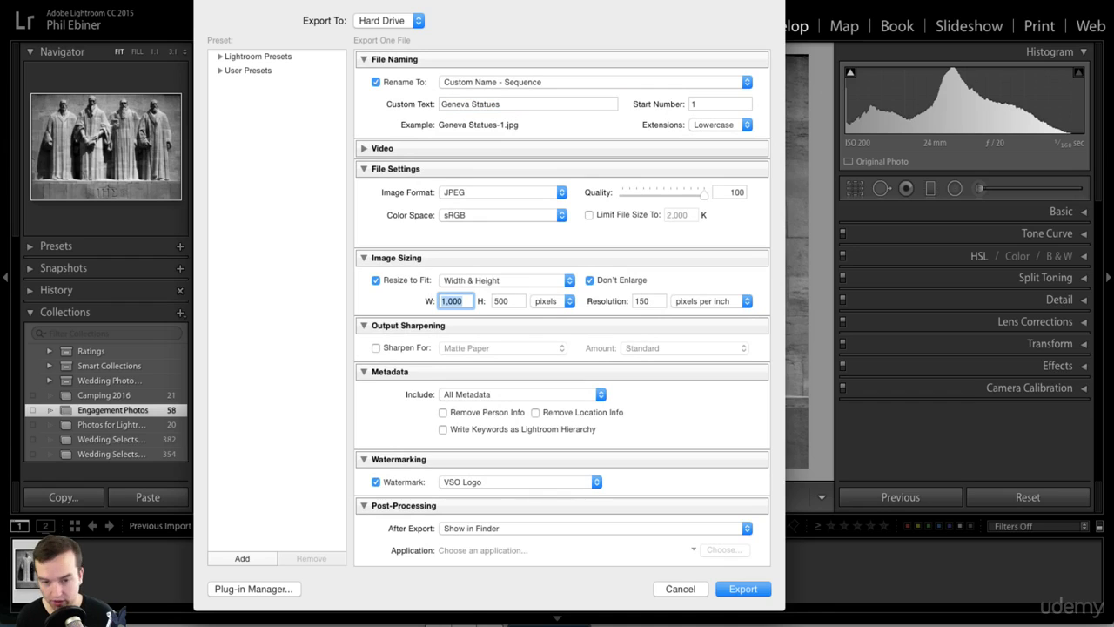
{"action": "type", "text": "200"}
{"action": "key", "text": "Tab"}
{"action": "key", "text": "BackSpace"}
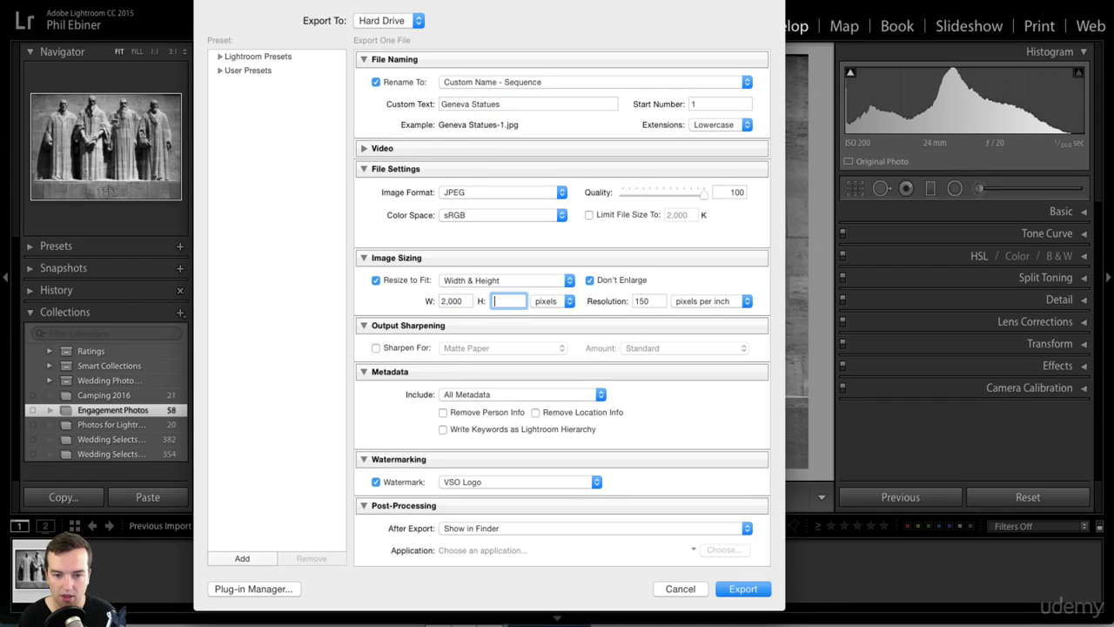
{"action": "left_click", "coordinate": [415, 292]}
{"action": "scroll", "coordinate": [416, 292], "scroll_direction": "down", "scroll_amount": 1}
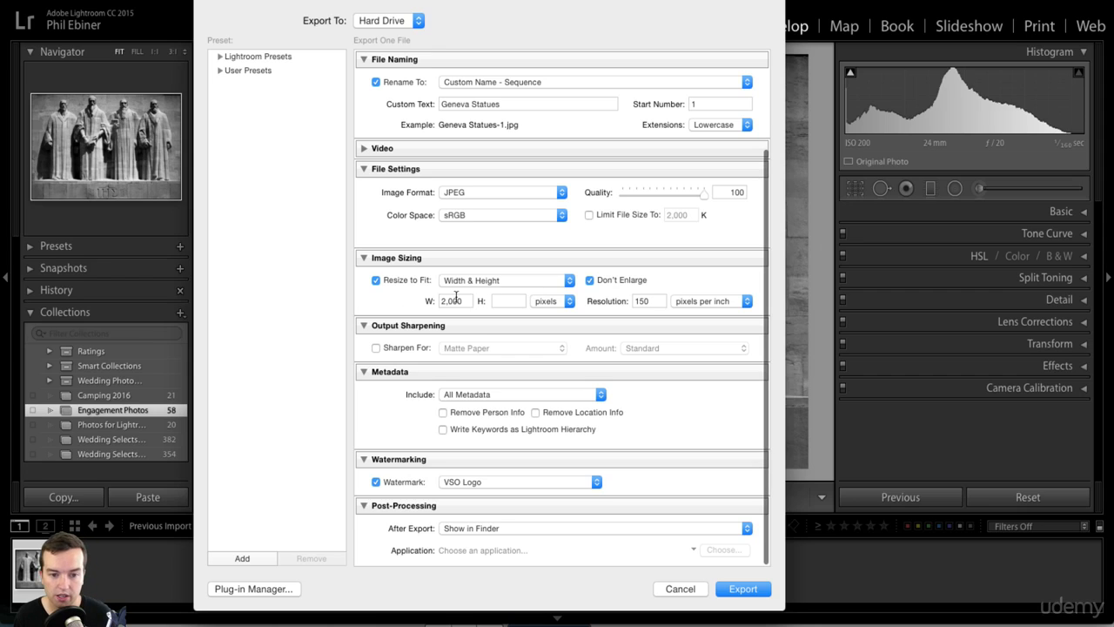
{"action": "left_click_drag", "start_coordinate": [461, 301], "coordinate": [427, 297]}
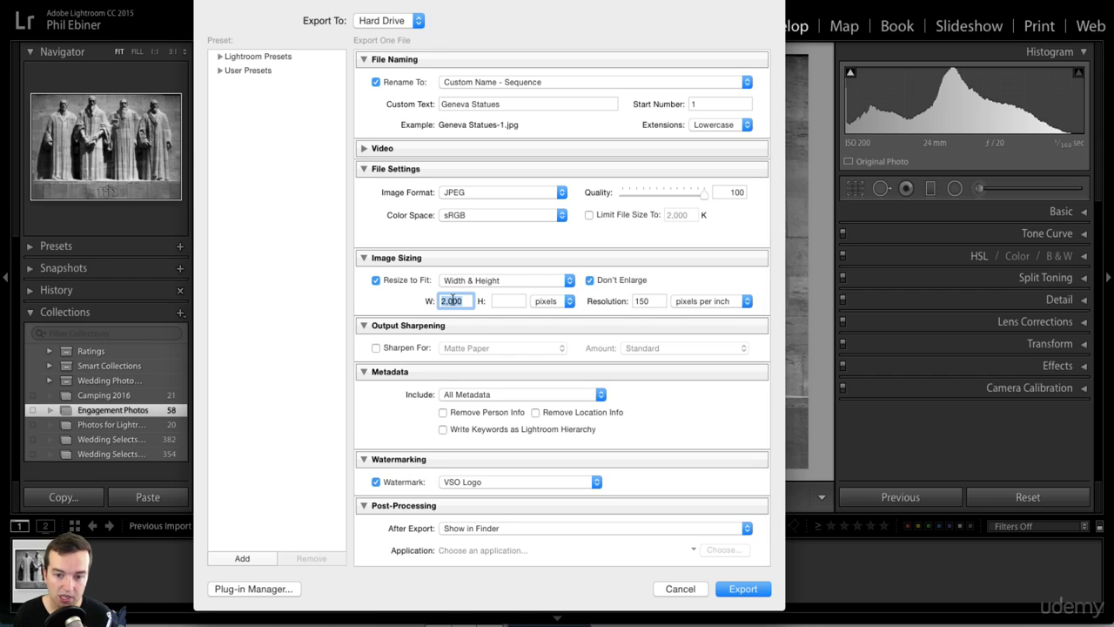
{"action": "double_click", "coordinate": [654, 301]}
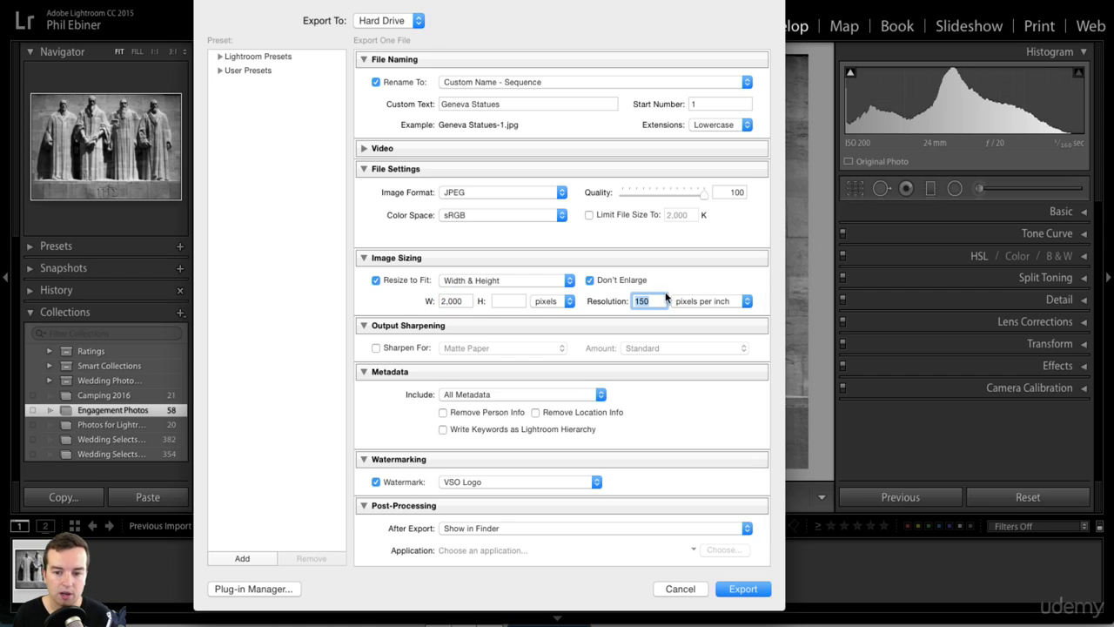
Step: Turn off the VSO Logo watermark and export the photo
{"action": "scroll", "coordinate": [662, 261], "scroll_direction": "down", "scroll_amount": 2}
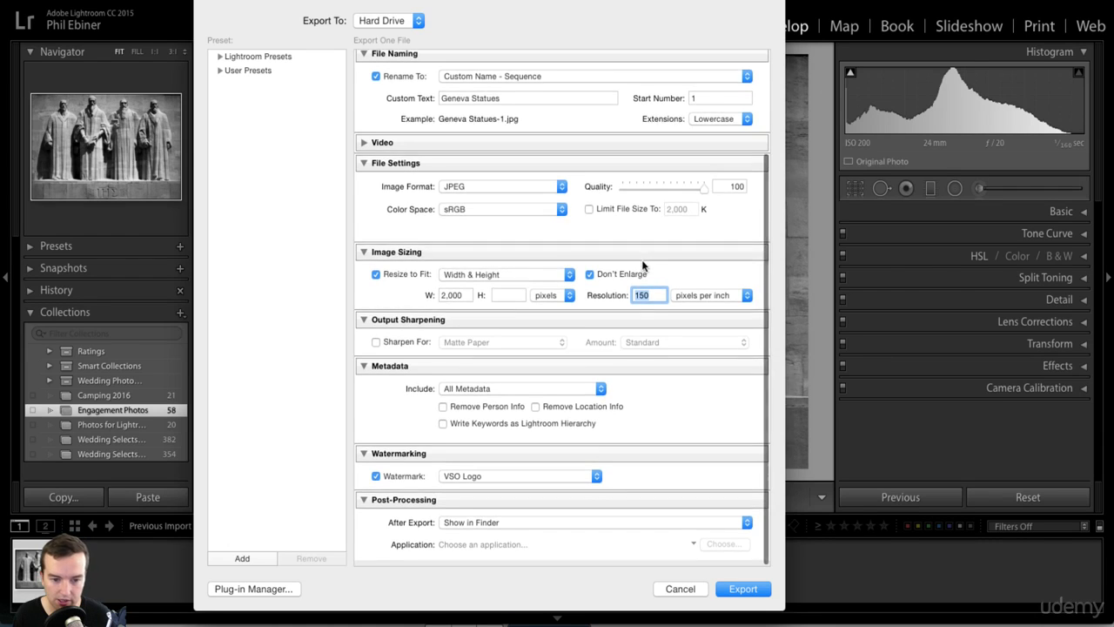
{"action": "left_click", "coordinate": [376, 482]}
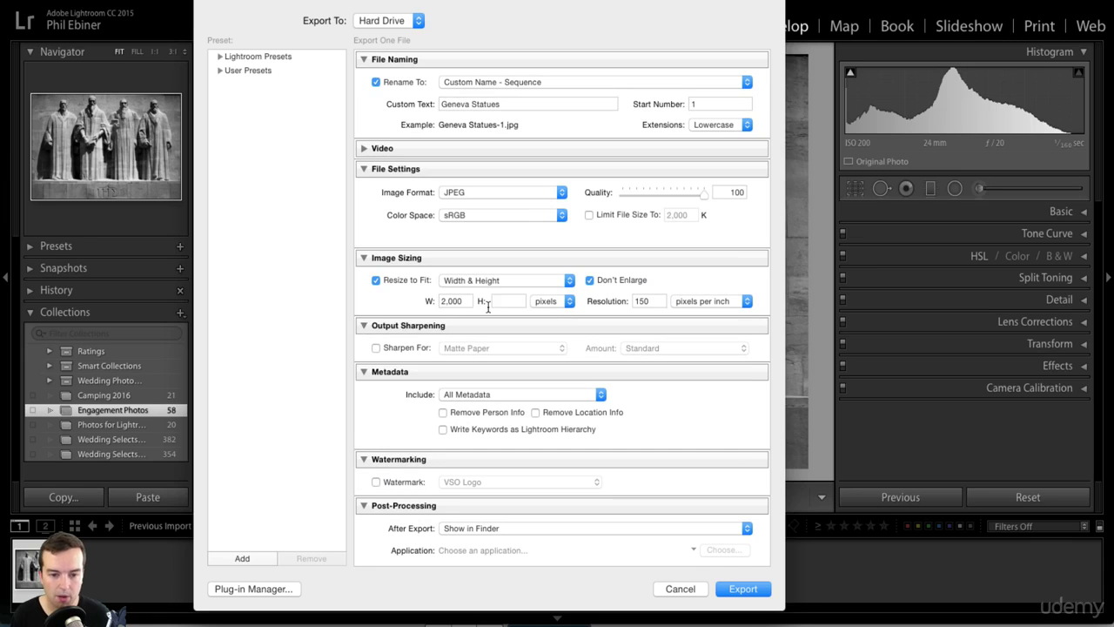
{"action": "scroll", "coordinate": [557, 487], "scroll_direction": "up", "scroll_amount": 5}
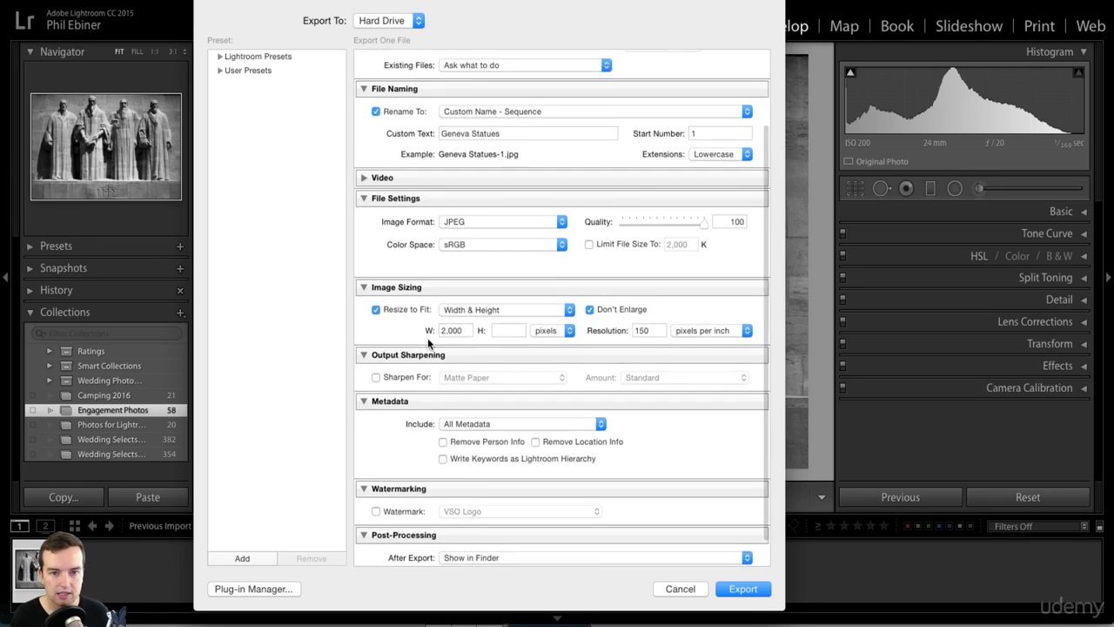
{"action": "left_click", "coordinate": [744, 589]}
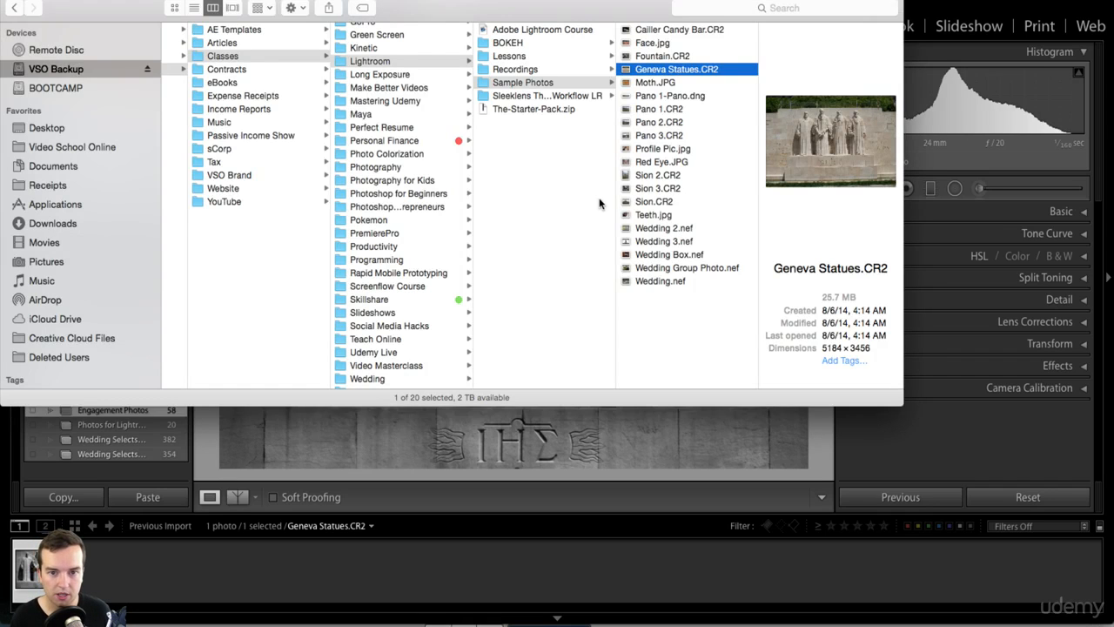
Step: Open the exported Geneva Statues-1.jpg from the Desktop folder in Finder, and move and shrink its viewer window
{"action": "left_click", "coordinate": [58, 131]}
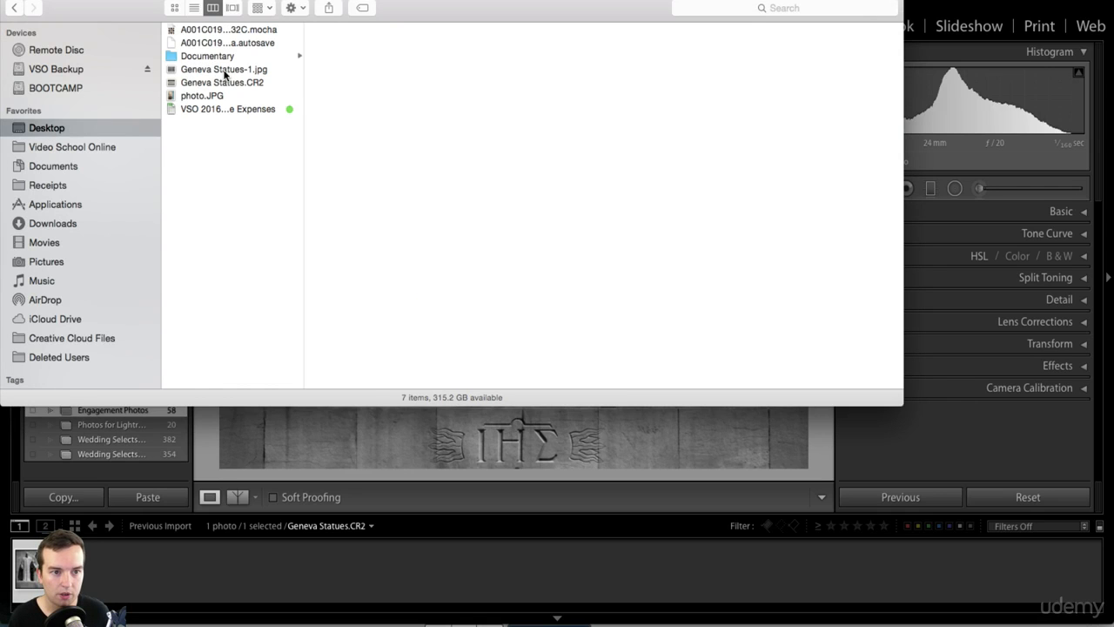
{"action": "left_click", "coordinate": [219, 71]}
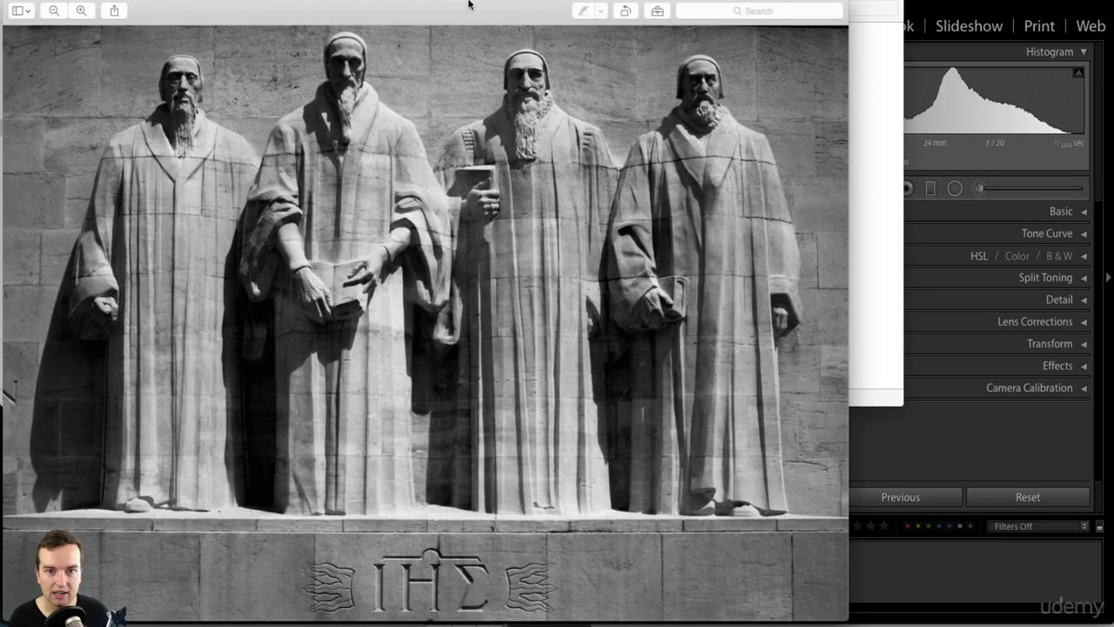
{"action": "left_click_drag", "start_coordinate": [469, 4], "coordinate": [610, 2]}
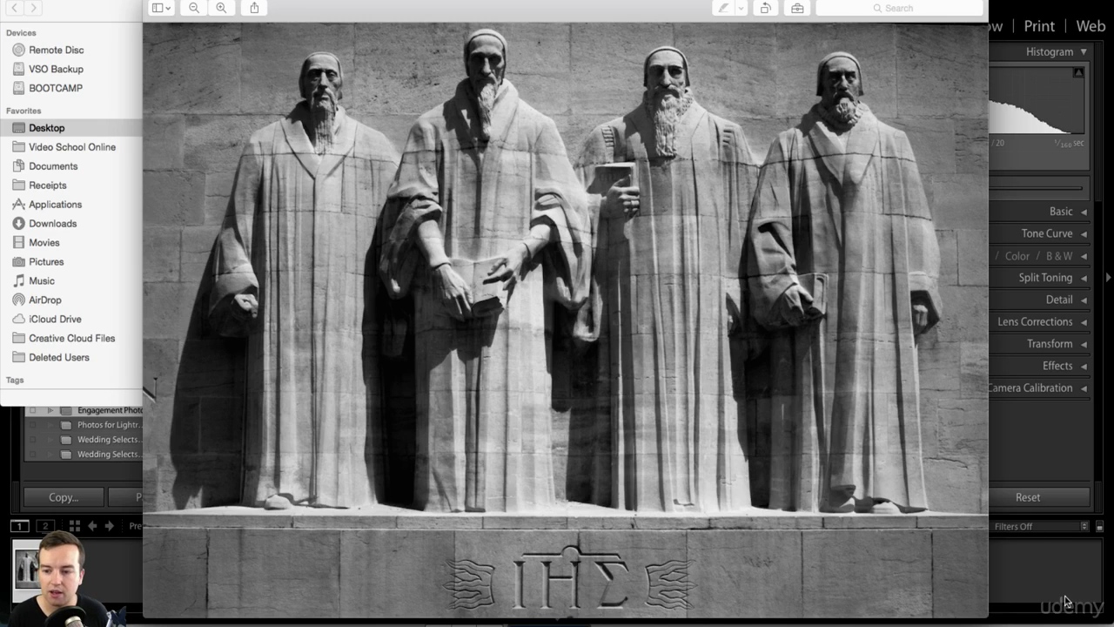
{"action": "left_click_drag", "start_coordinate": [990, 612], "coordinate": [941, 585]}
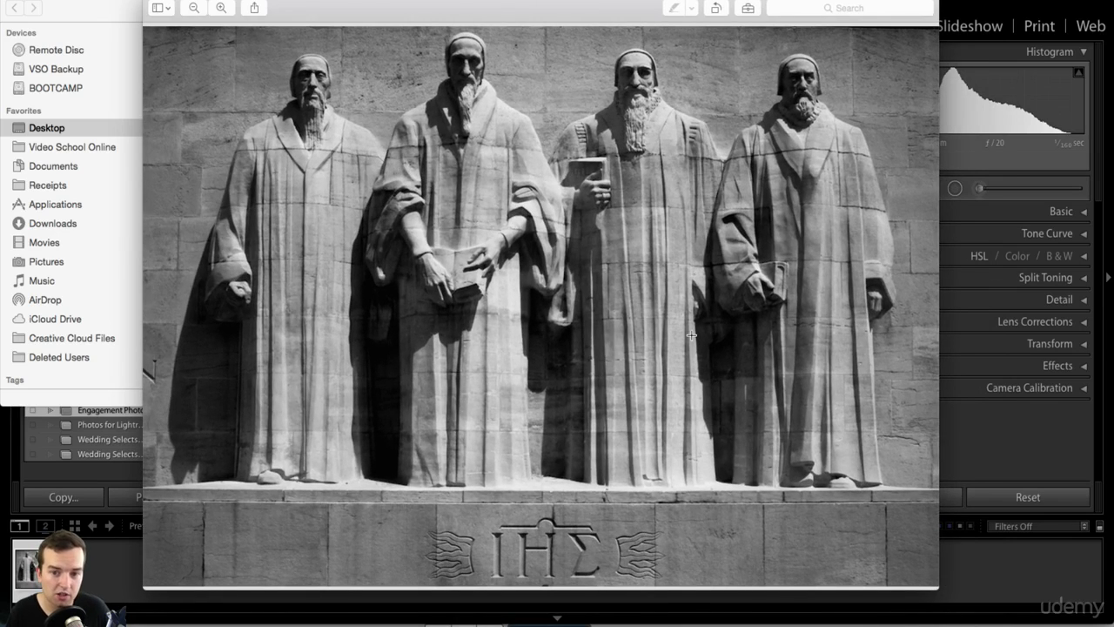